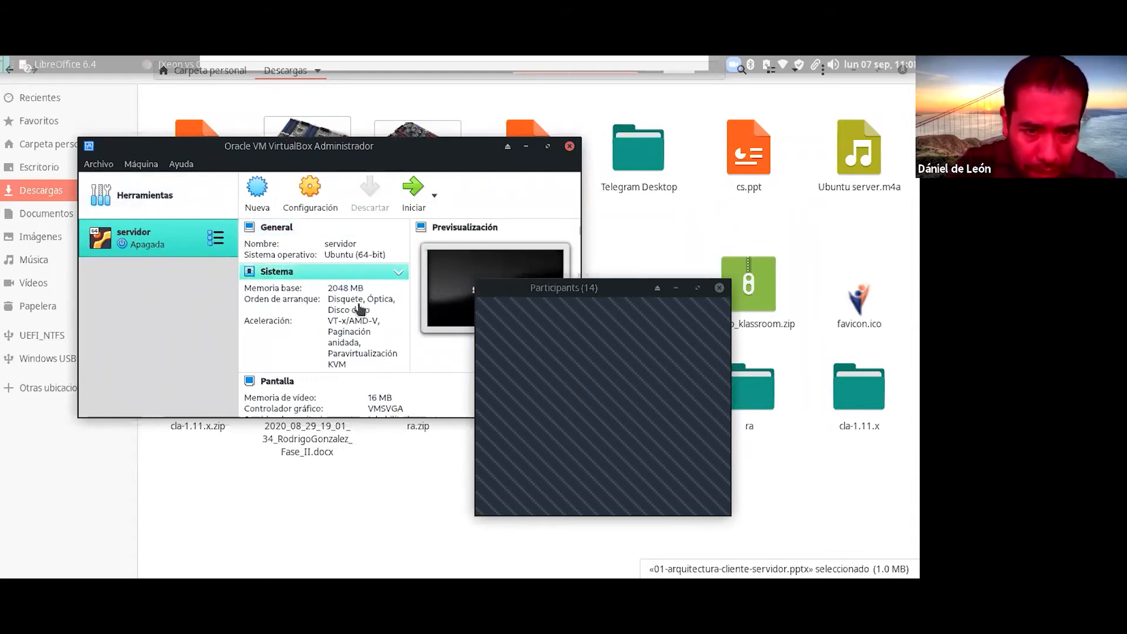
Step: Reposition the VirtualBox manager, collapse servidor's Sistema details and open the Archivo menu
{"action": "left_click_drag", "start_coordinate": [462, 161], "coordinate": [450, 132]}
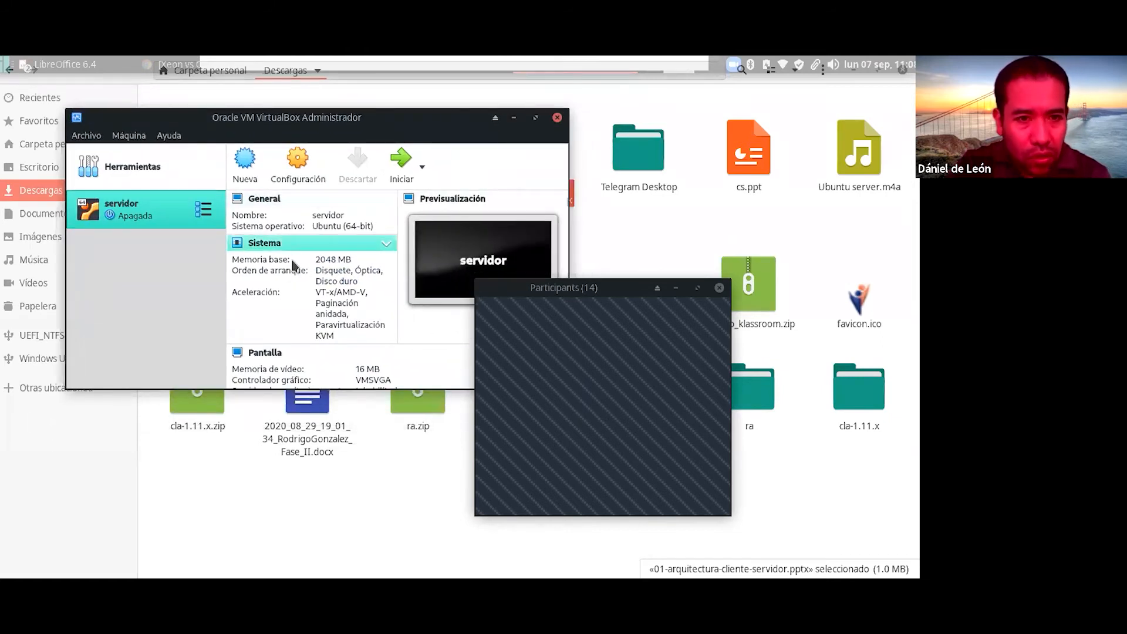
{"action": "left_click", "coordinate": [387, 244]}
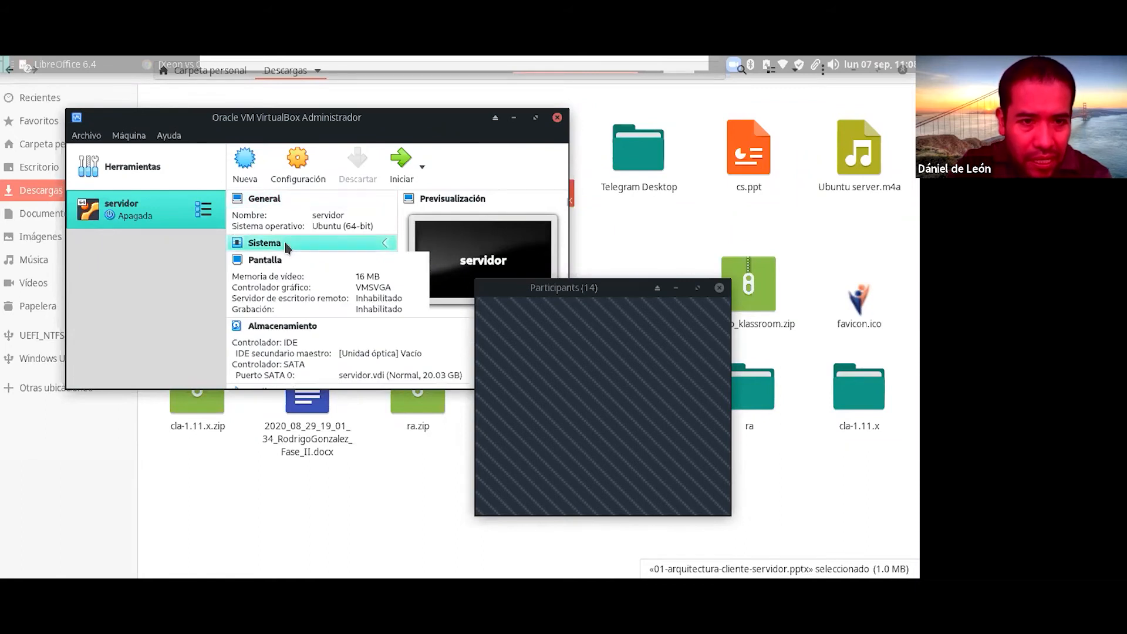
{"action": "left_click", "coordinate": [94, 137]}
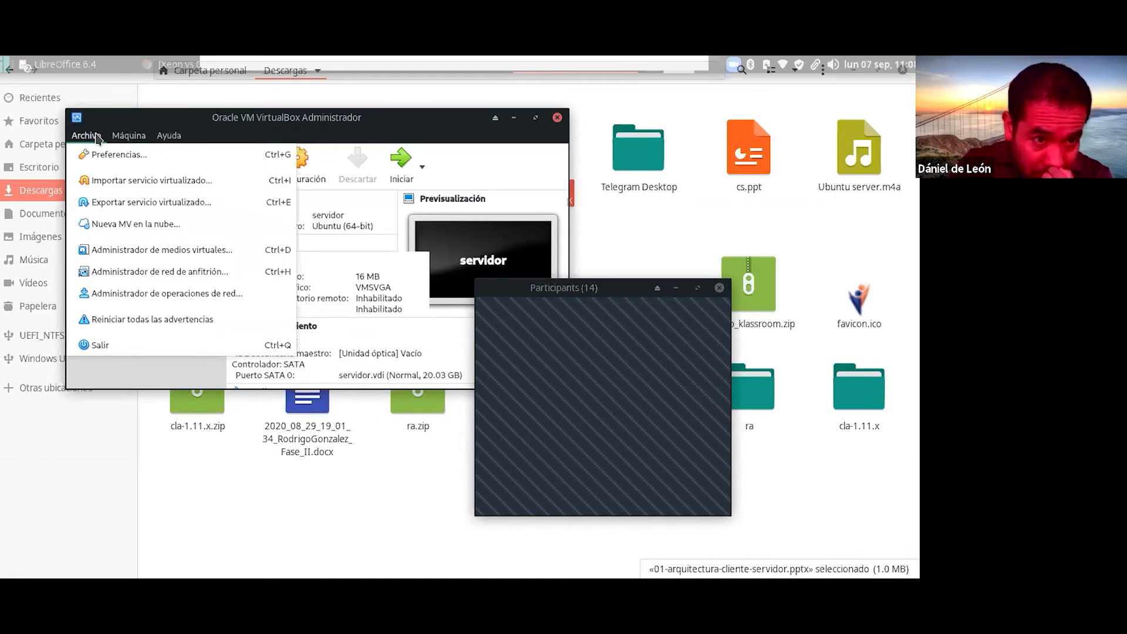
Step: In the Virtual Media Manager, review servidor.vdi's Propiedades, comparing its attributes and Información
{"action": "left_click", "coordinate": [215, 254]}
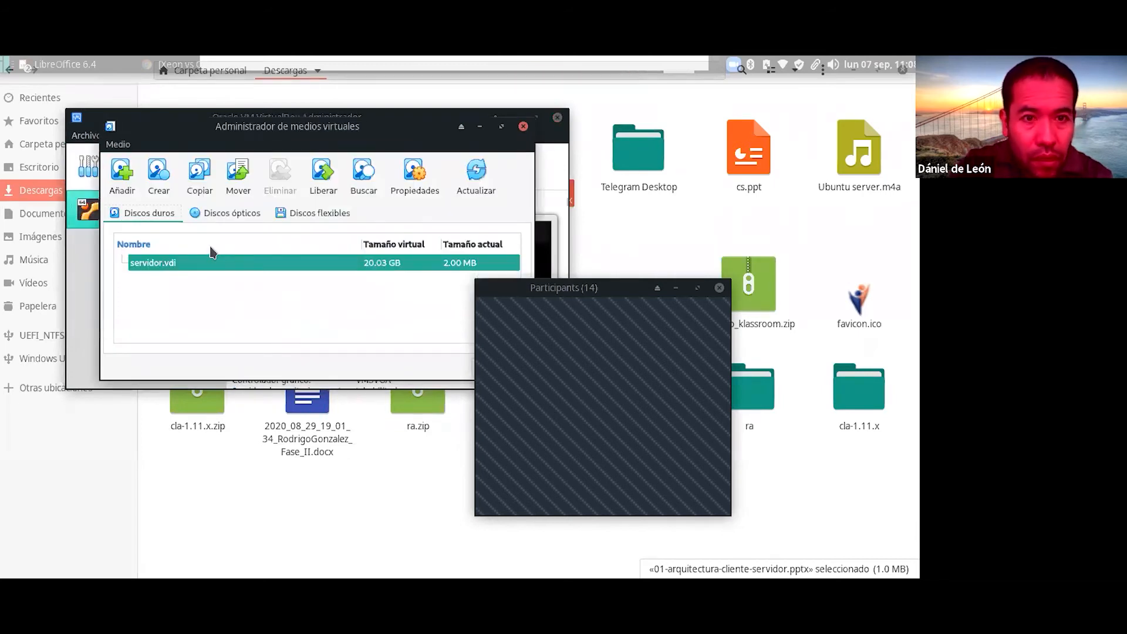
{"action": "left_click", "coordinate": [402, 187]}
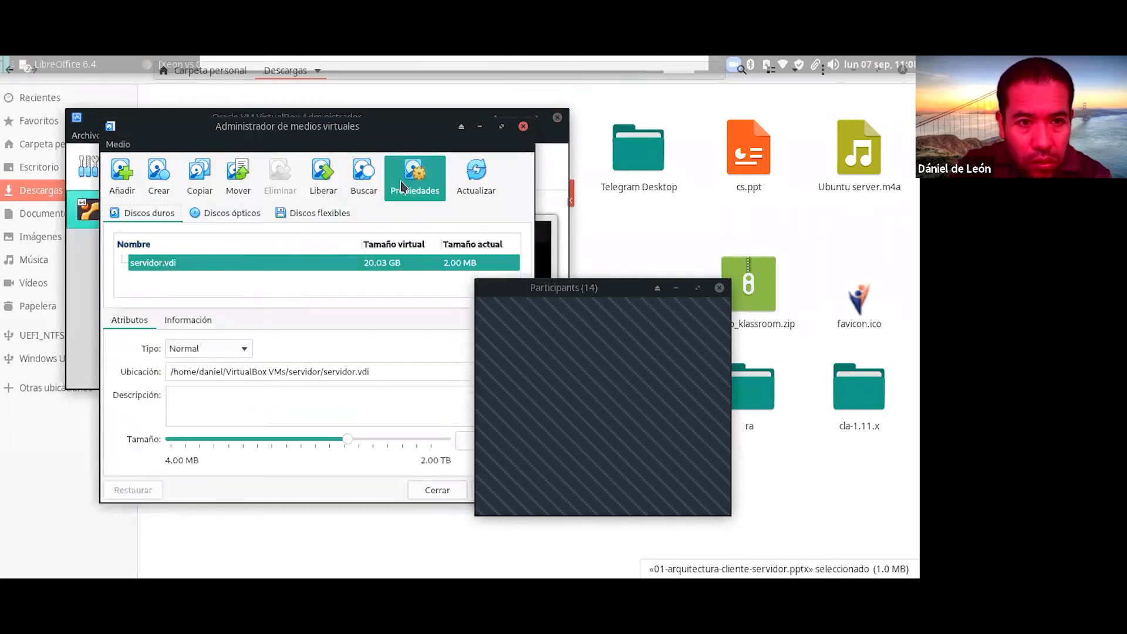
{"action": "left_click", "coordinate": [187, 322]}
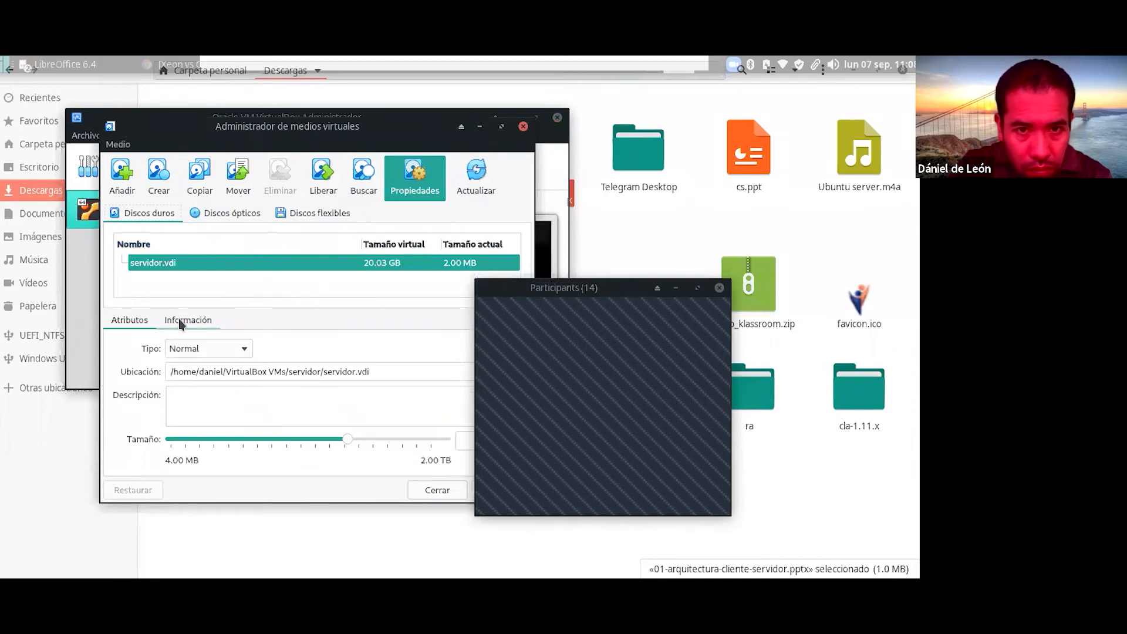
{"action": "left_click", "coordinate": [129, 332]}
{"action": "left_click", "coordinate": [176, 327]}
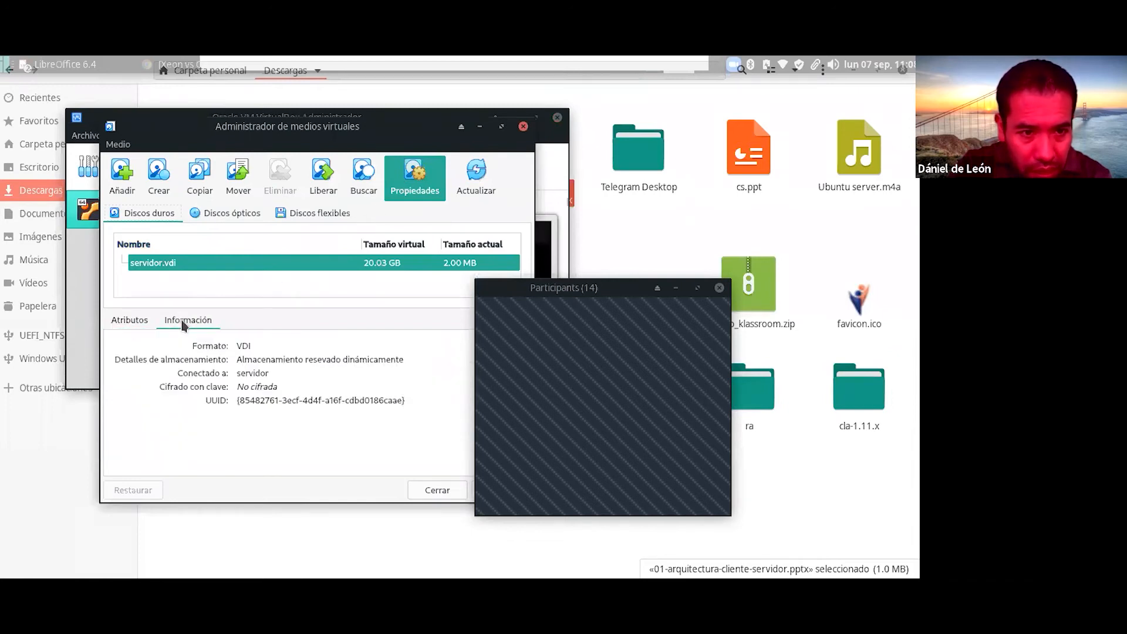
{"action": "left_click", "coordinate": [144, 328]}
{"action": "left_click", "coordinate": [178, 328]}
{"action": "left_click", "coordinate": [130, 321]}
{"action": "left_click", "coordinate": [186, 323]}
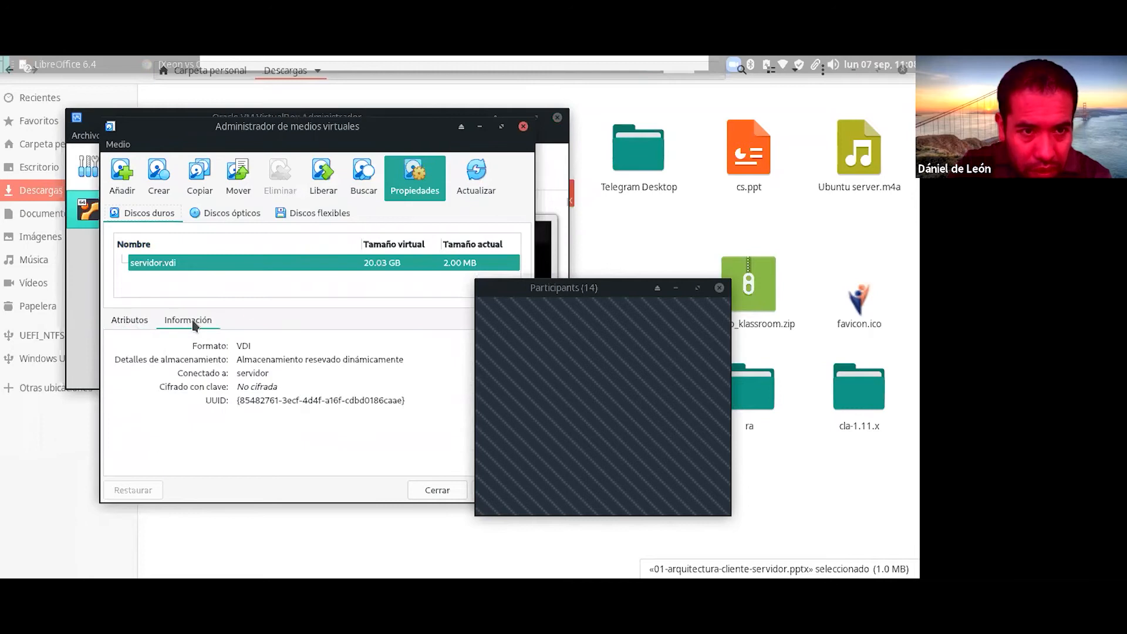
Step: Browse the empty optical and floppy image lists, then switch back to the Descargas folder
{"action": "left_click", "coordinate": [217, 215]}
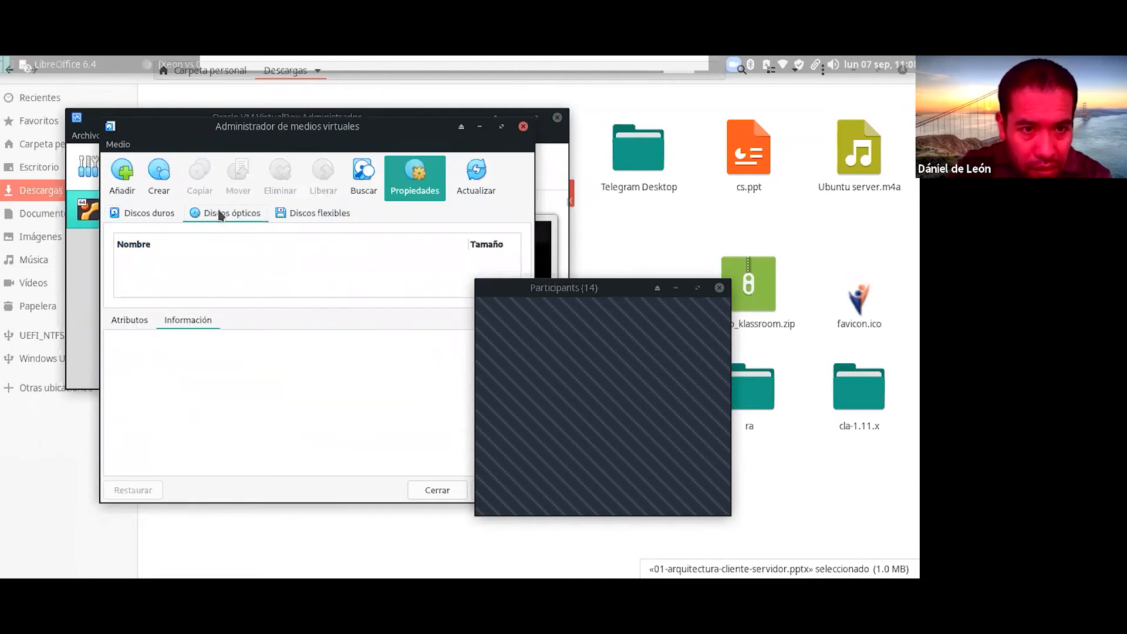
{"action": "left_click", "coordinate": [308, 214]}
{"action": "left_click", "coordinate": [228, 219]}
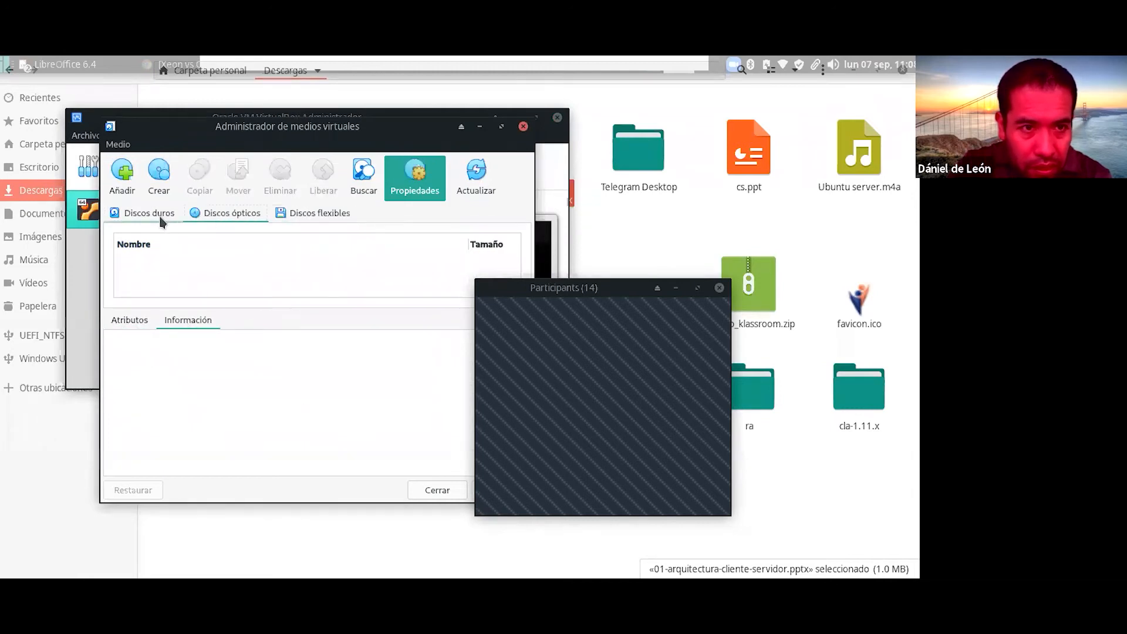
{"action": "left_click", "coordinate": [162, 218]}
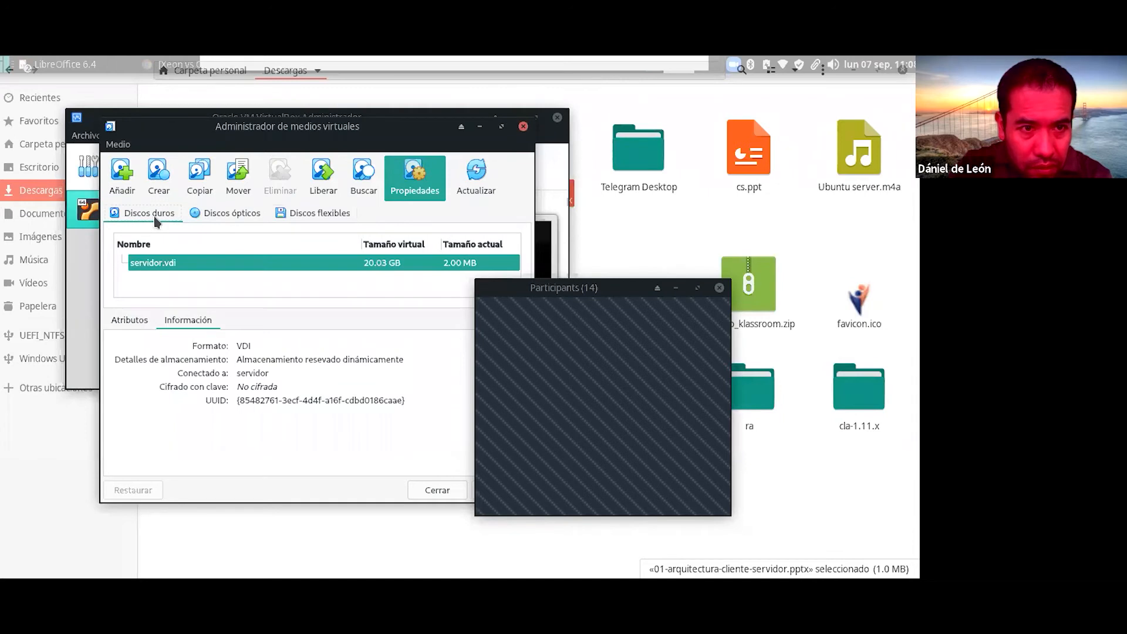
{"action": "left_click", "coordinate": [217, 216]}
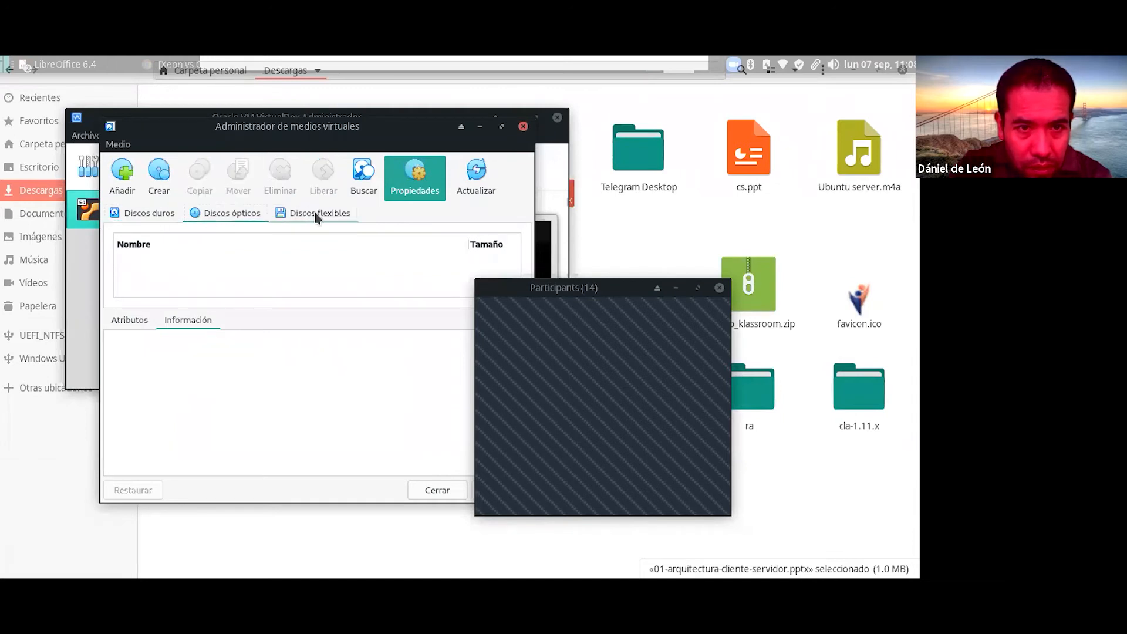
{"action": "left_click", "coordinate": [316, 216]}
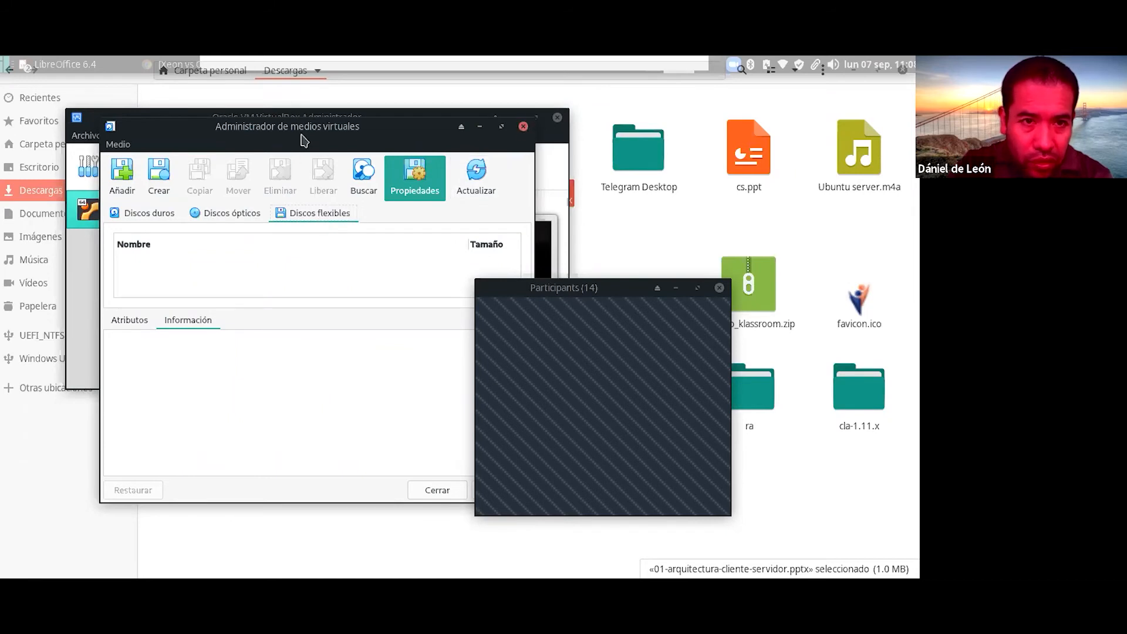
{"action": "key", "text": "alt+Tab"}
Step: Relaunch VirtualBox by searching 'virtu', then open the Herramientas global tools list
{"action": "key", "text": "super"}
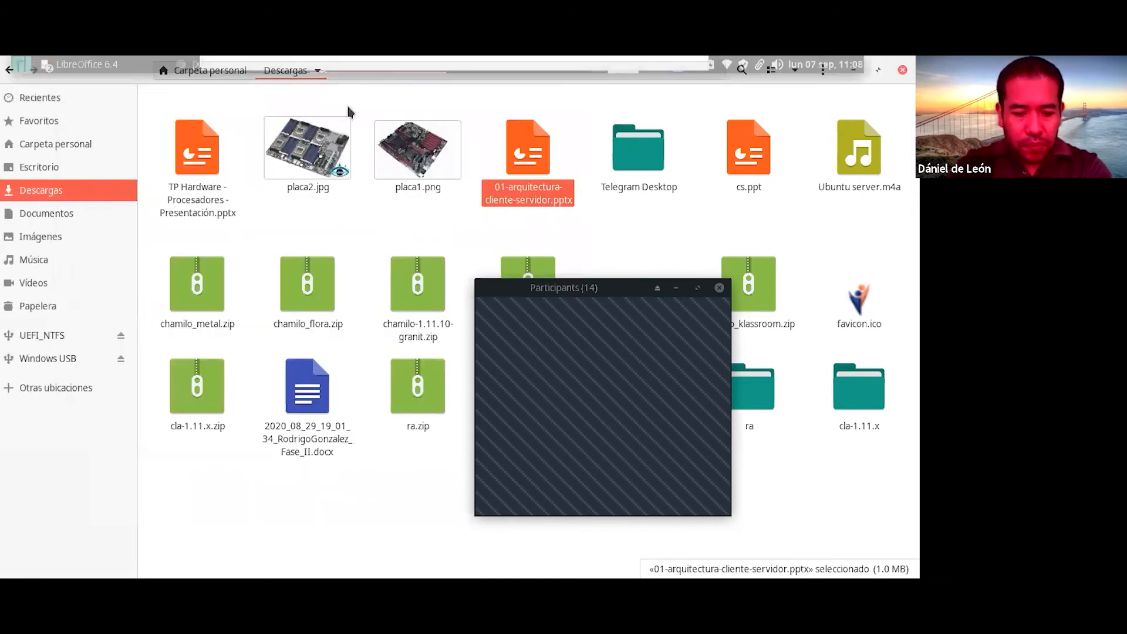
{"action": "type", "text": "virtu"}
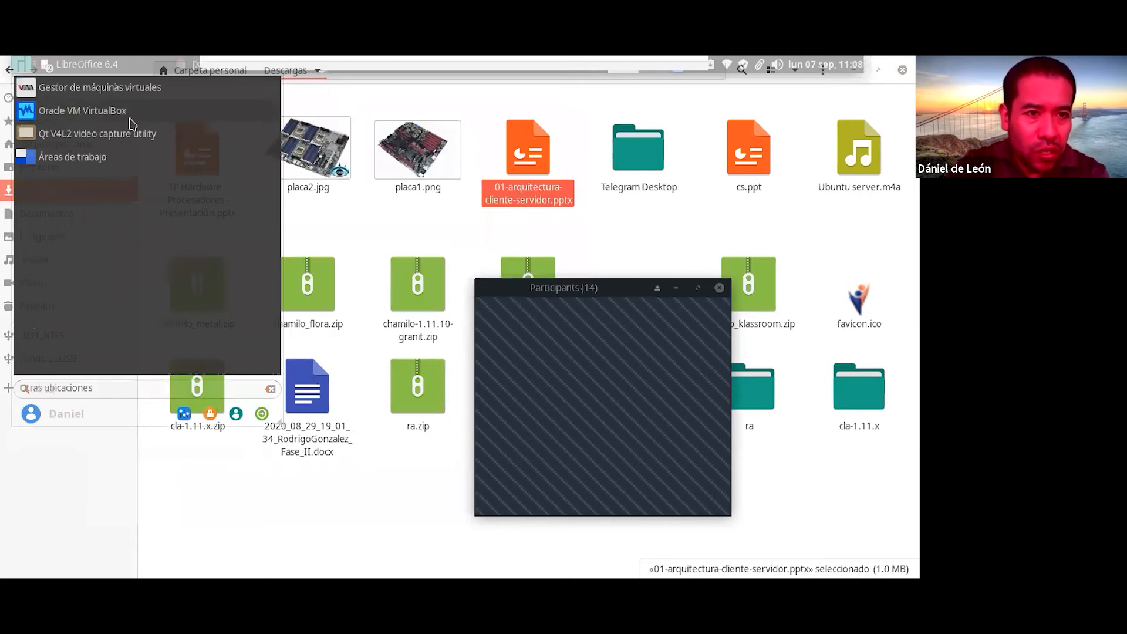
{"action": "key", "text": "Escape"}
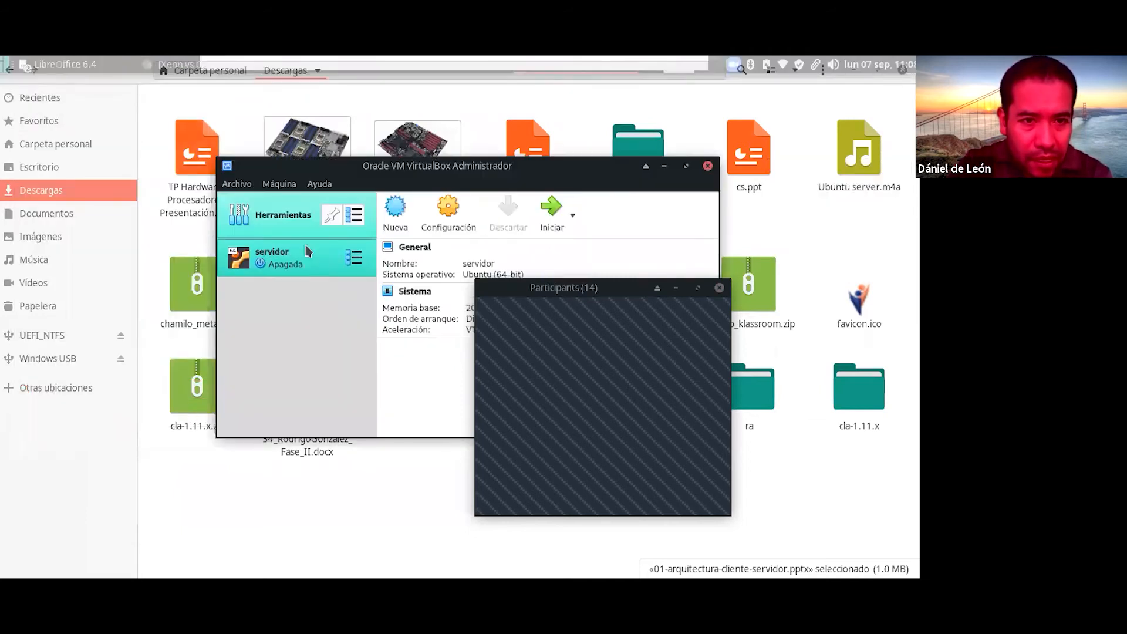
{"action": "left_click_drag", "start_coordinate": [434, 172], "coordinate": [307, 212]}
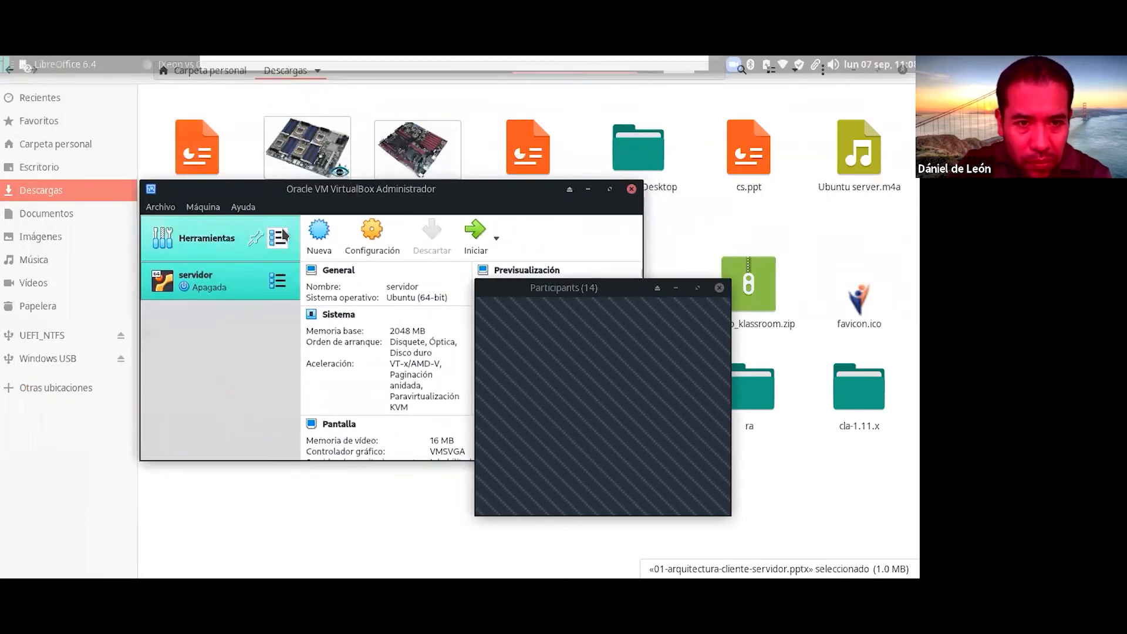
{"action": "left_click", "coordinate": [214, 244]}
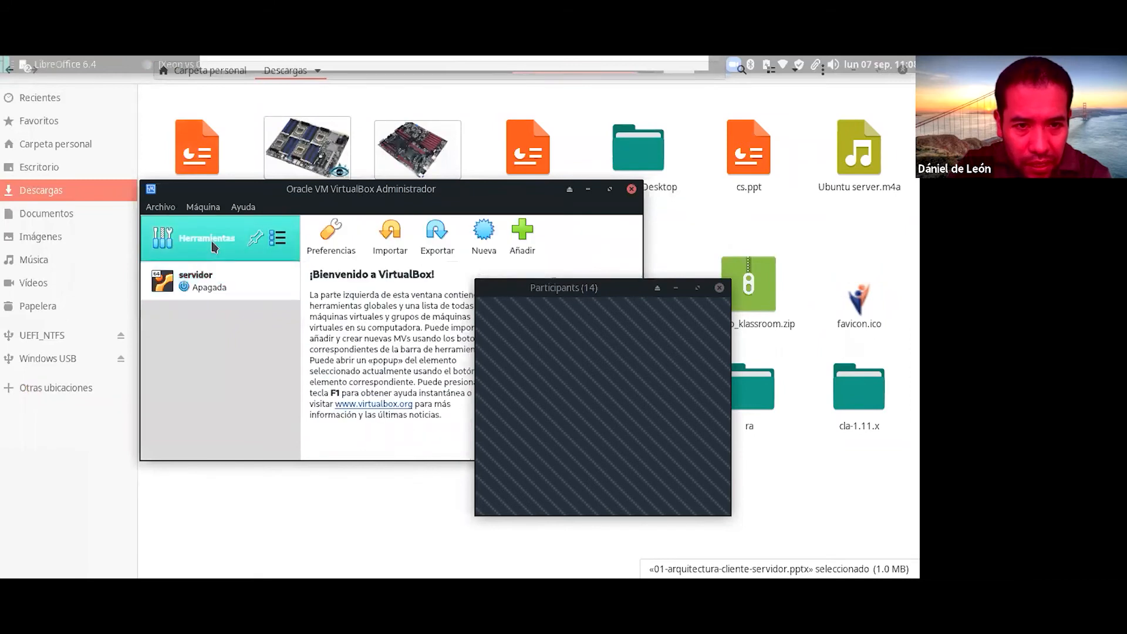
{"action": "left_click", "coordinate": [279, 239]}
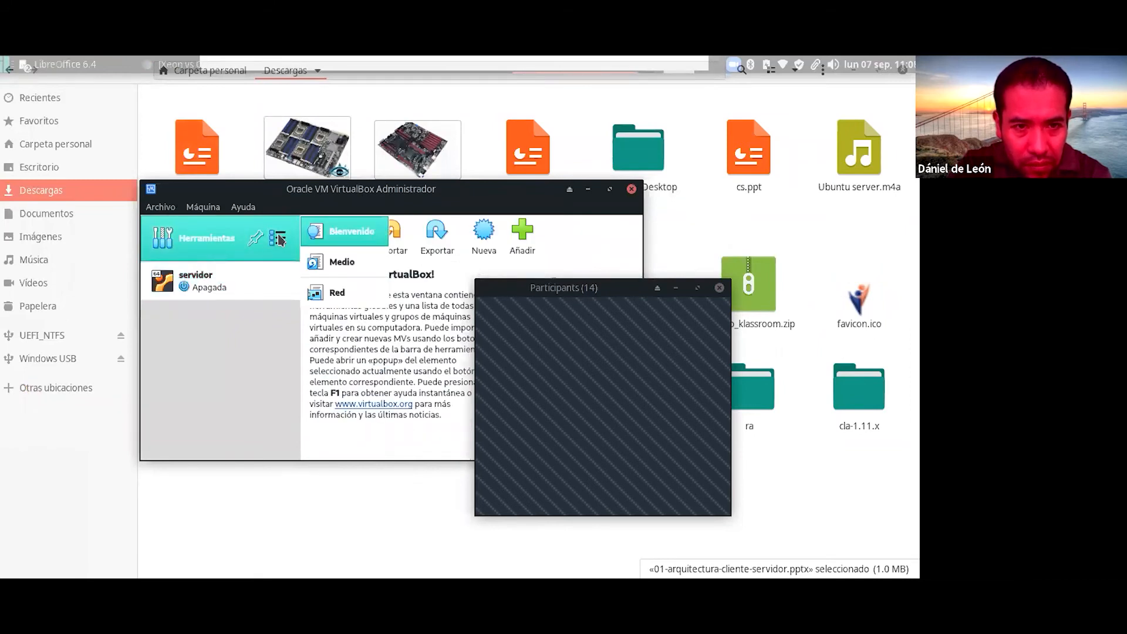
Step: Open the Medios tool showing servidor.vdi at 20.03 GB, briefly starting and cancelling a new disk
{"action": "left_click", "coordinate": [347, 263]}
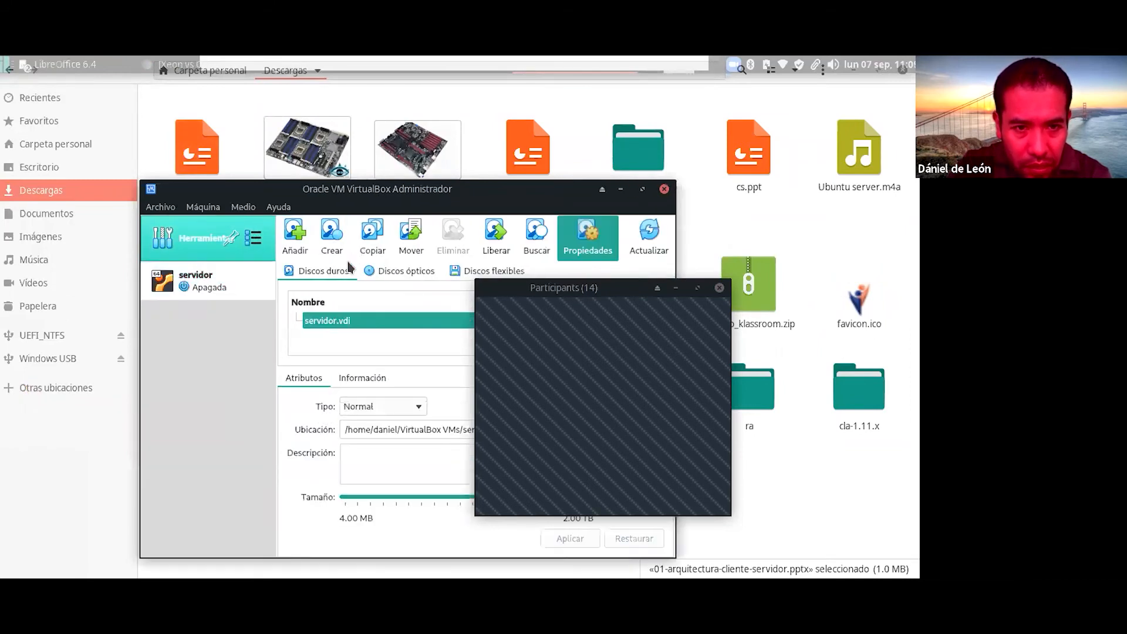
{"action": "left_click_drag", "start_coordinate": [389, 186], "coordinate": [240, 162]}
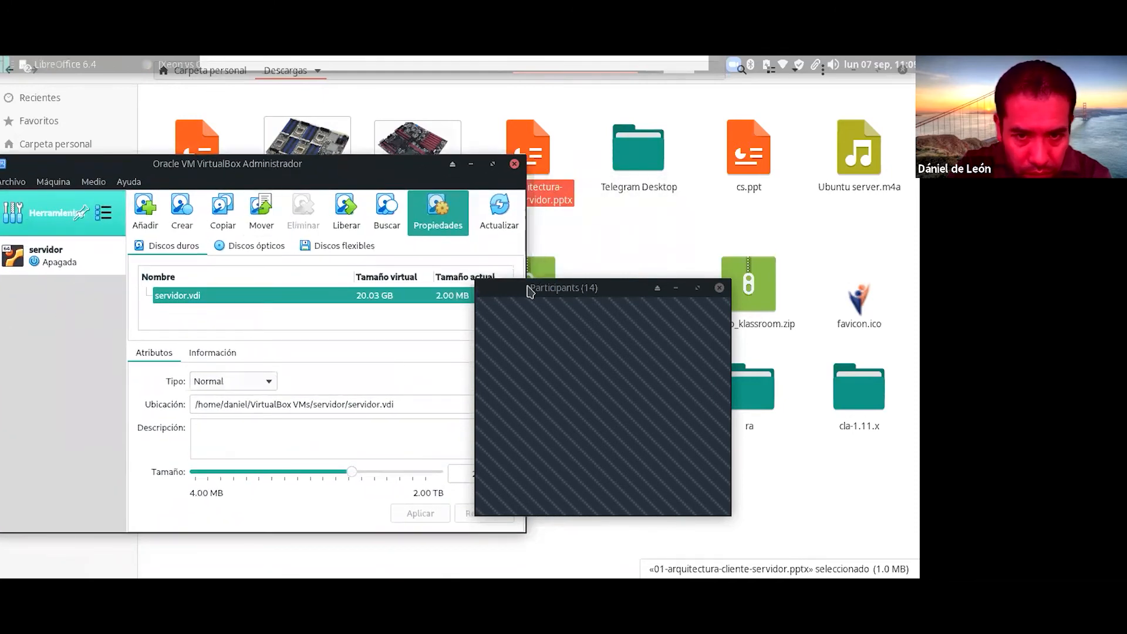
{"action": "left_click_drag", "start_coordinate": [531, 286], "coordinate": [611, 272]}
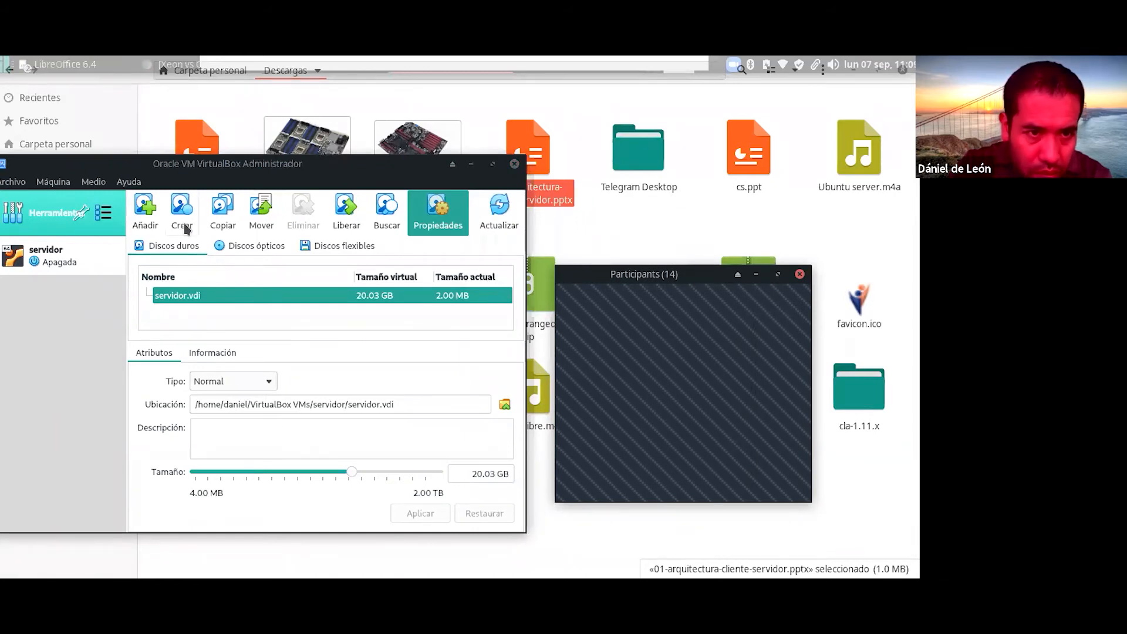
{"action": "left_click", "coordinate": [182, 207]}
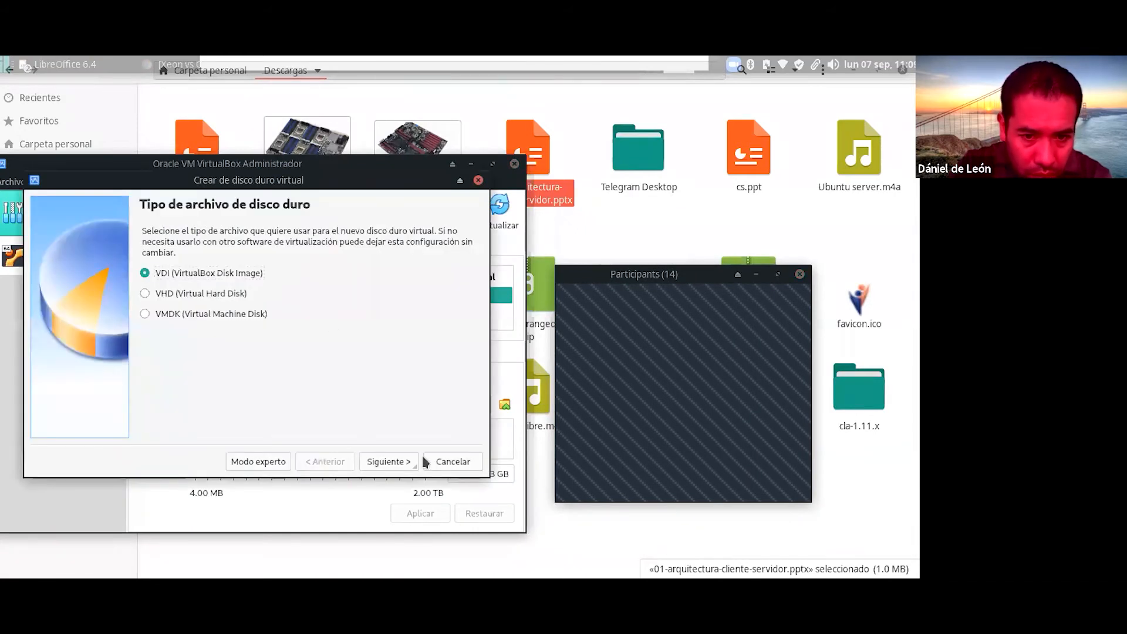
{"action": "left_click", "coordinate": [438, 461]}
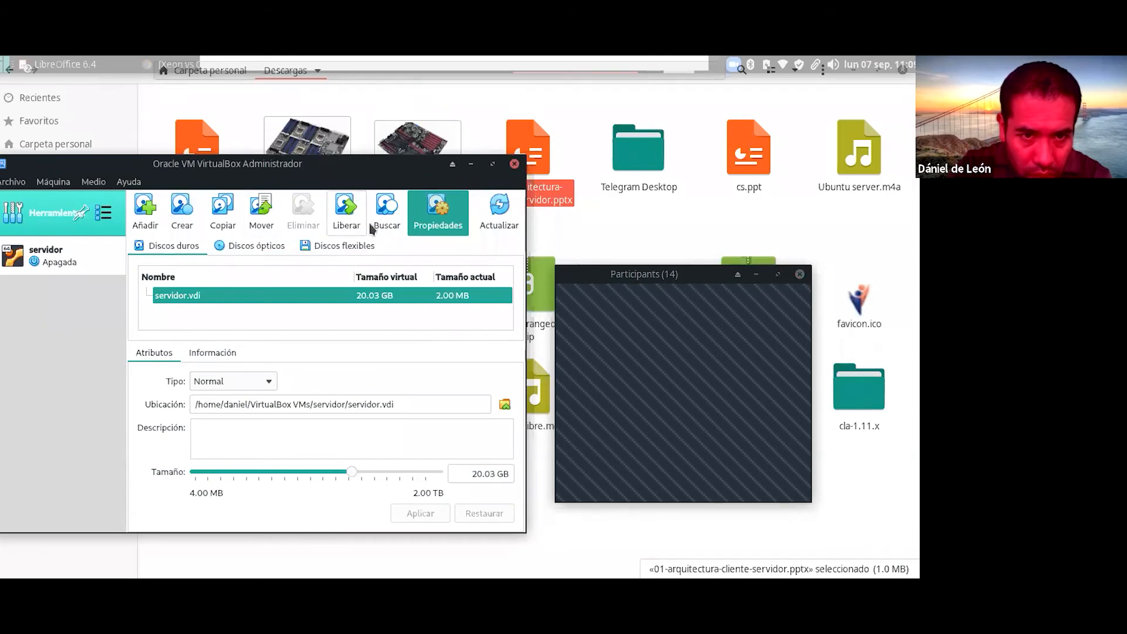
{"action": "left_click", "coordinate": [261, 246]}
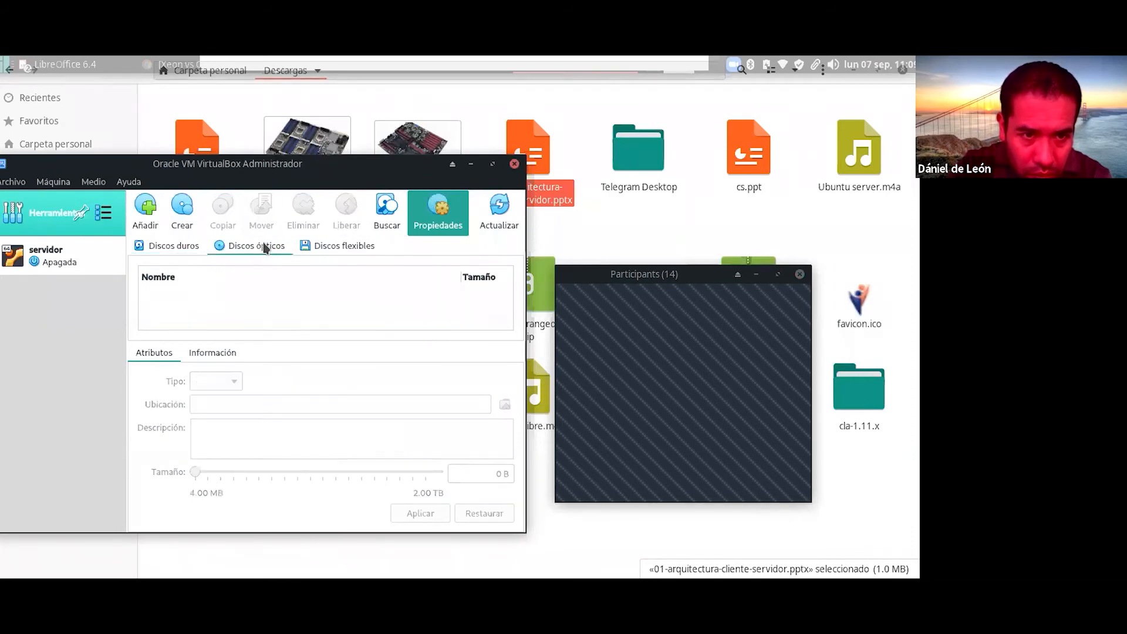
{"action": "left_click", "coordinate": [168, 247]}
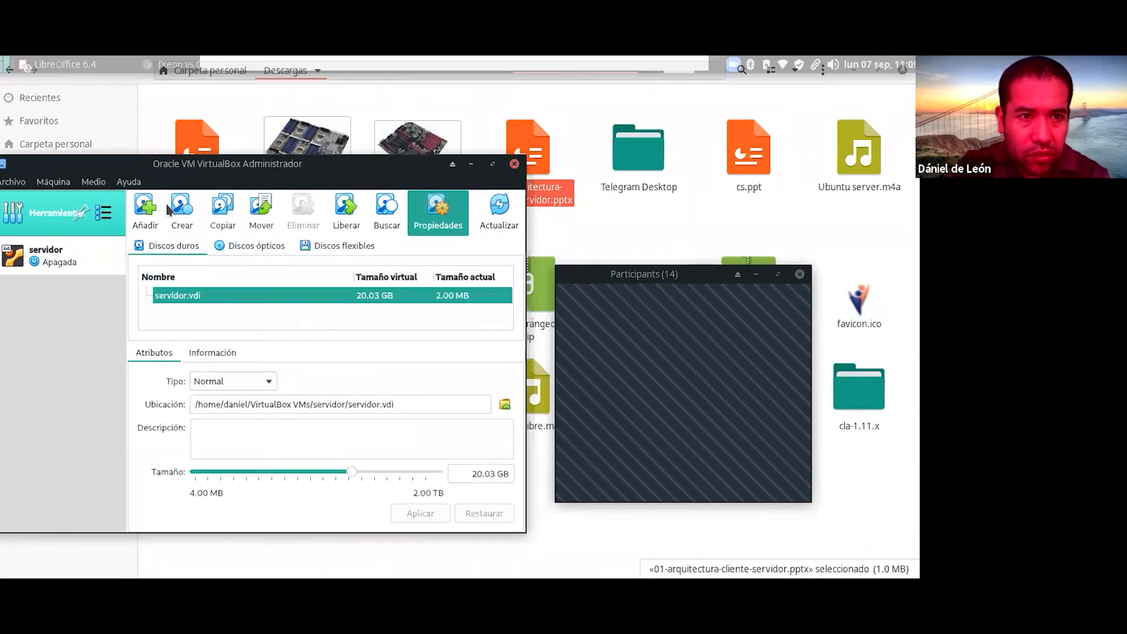
{"action": "left_click_drag", "start_coordinate": [153, 168], "coordinate": [199, 171]}
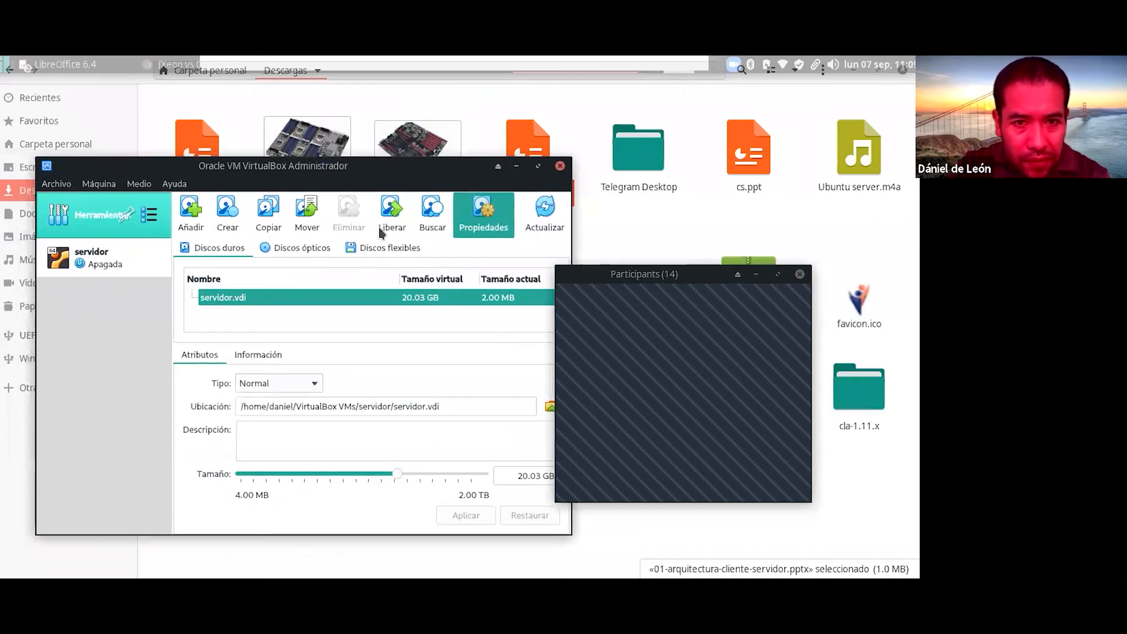
Step: Open Administrador de medios virtuales and check servidor.vdi's context actions under Discos duros
{"action": "left_click", "coordinate": [46, 187]}
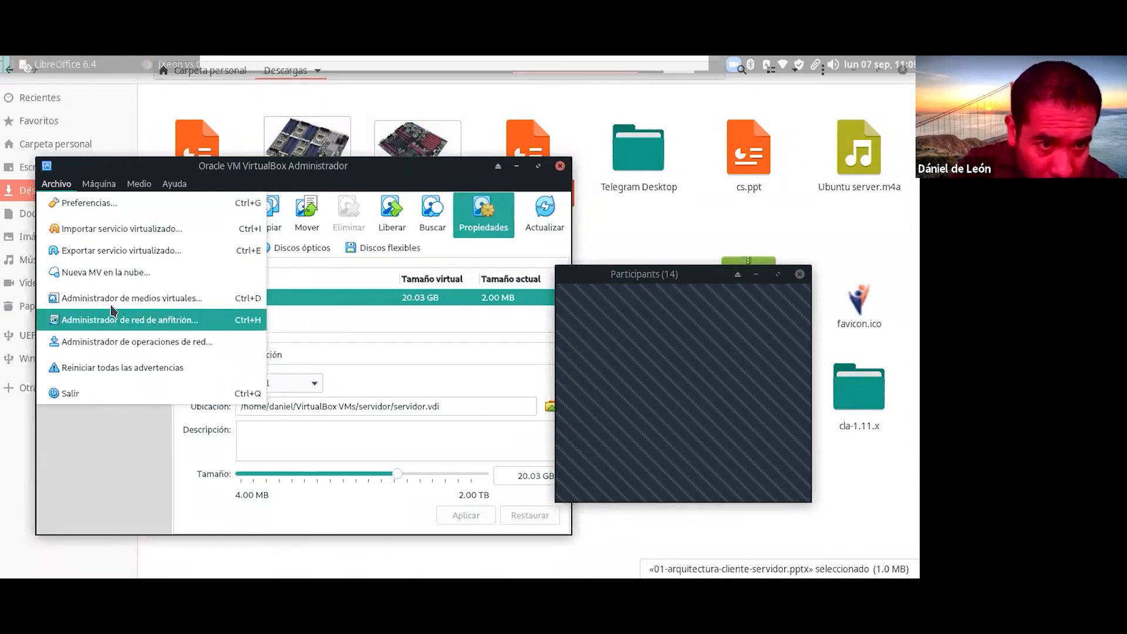
{"action": "left_click", "coordinate": [158, 298]}
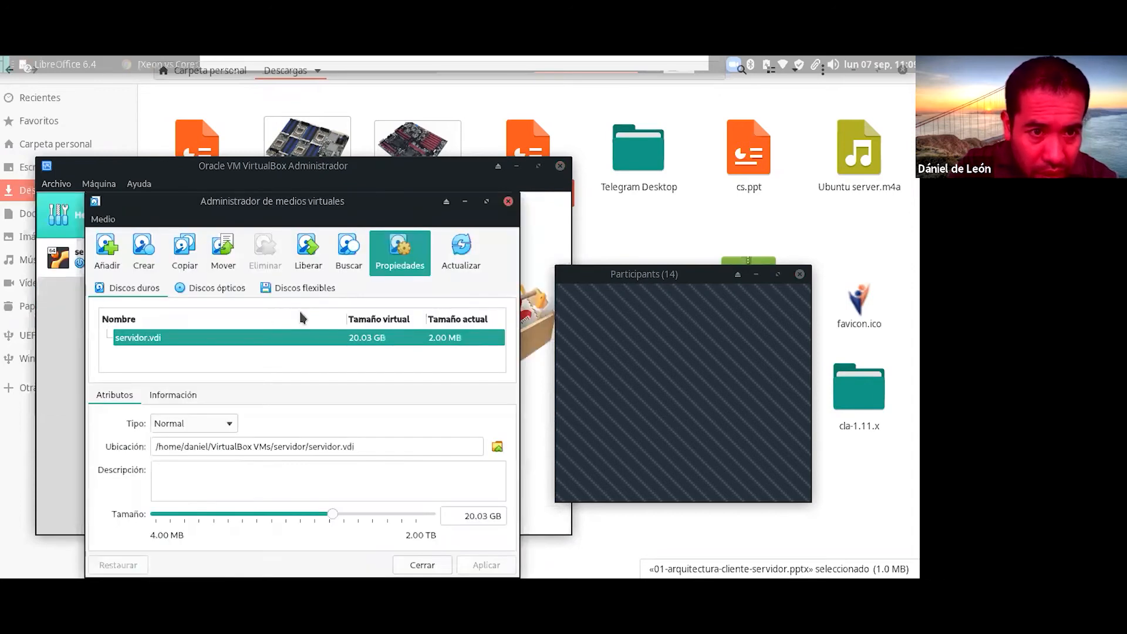
{"action": "left_click_drag", "start_coordinate": [342, 201], "coordinate": [386, 125]}
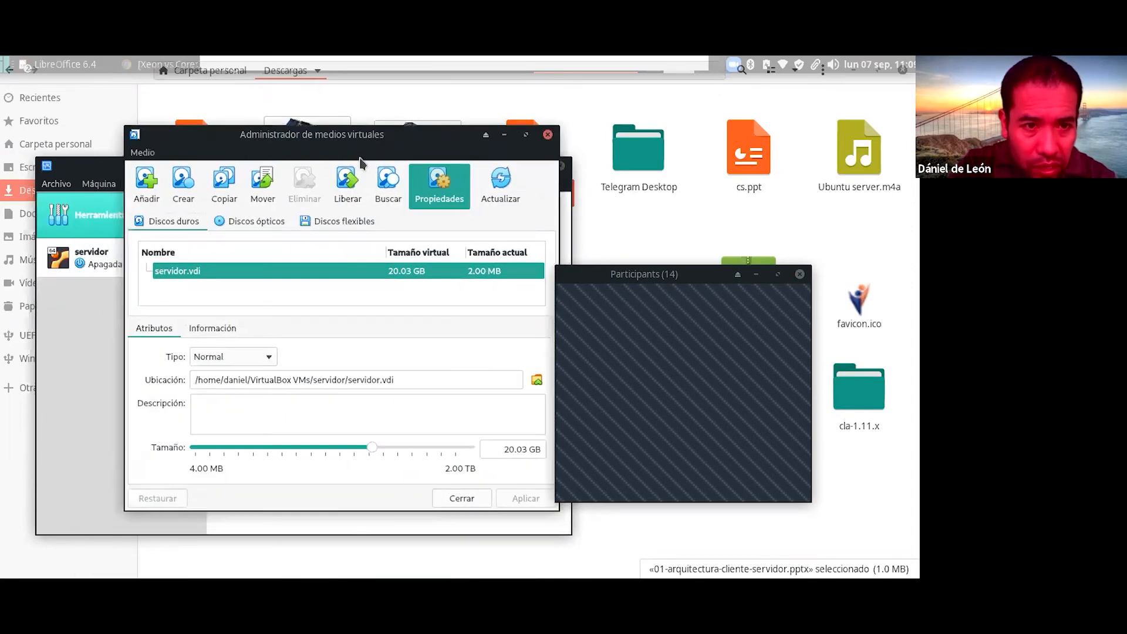
{"action": "left_click", "coordinate": [250, 222]}
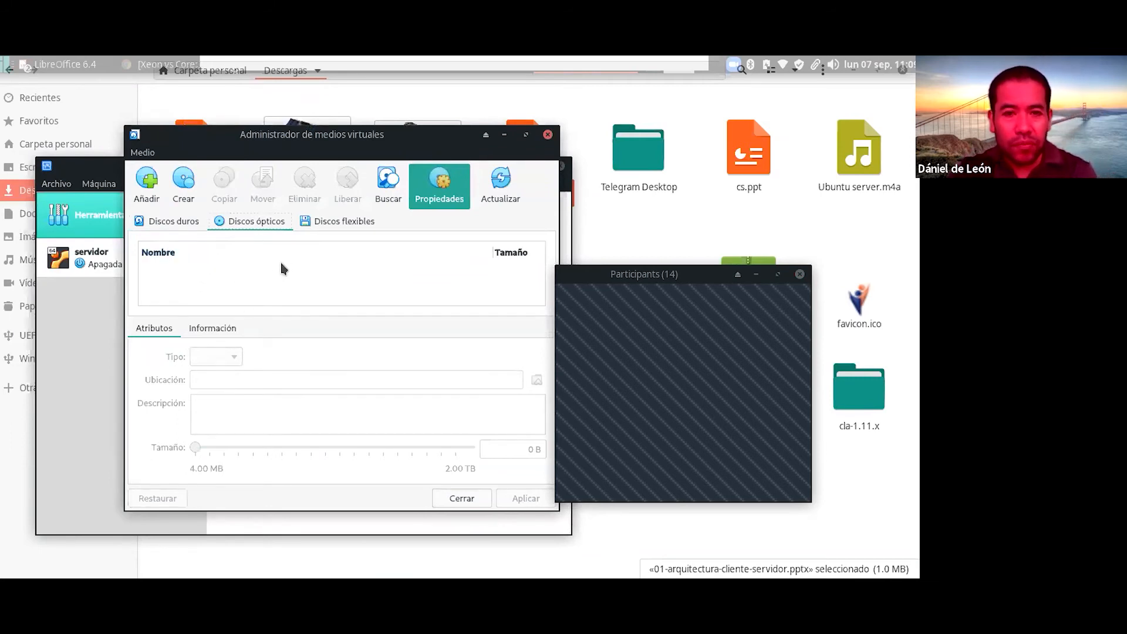
{"action": "left_click", "coordinate": [207, 261]}
{"action": "left_click", "coordinate": [167, 226]}
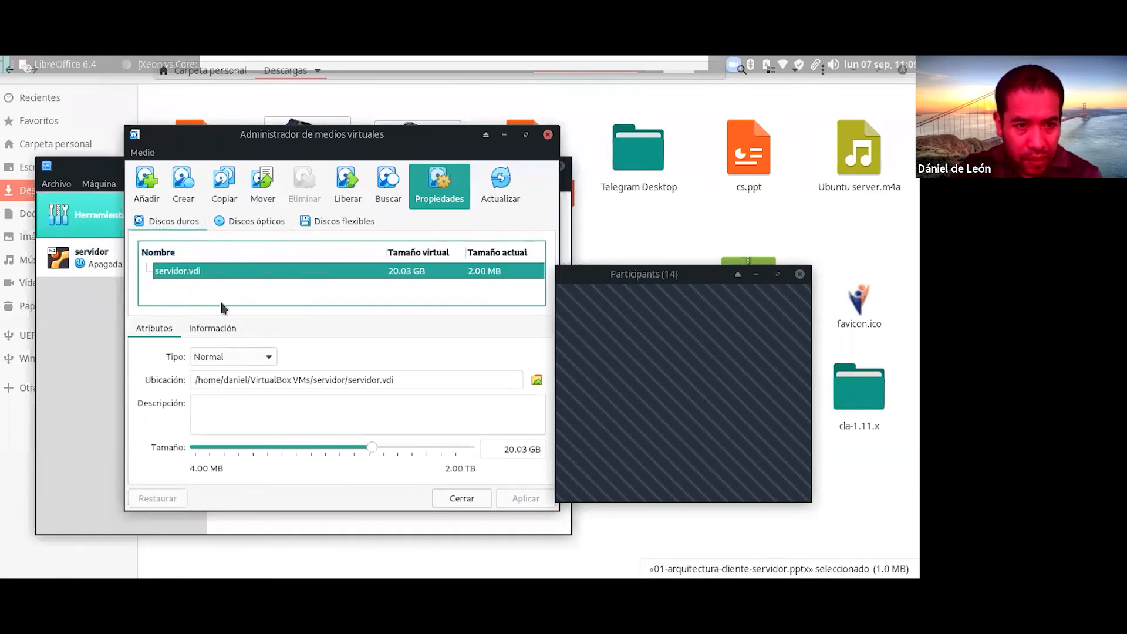
{"action": "right_click", "coordinate": [234, 276]}
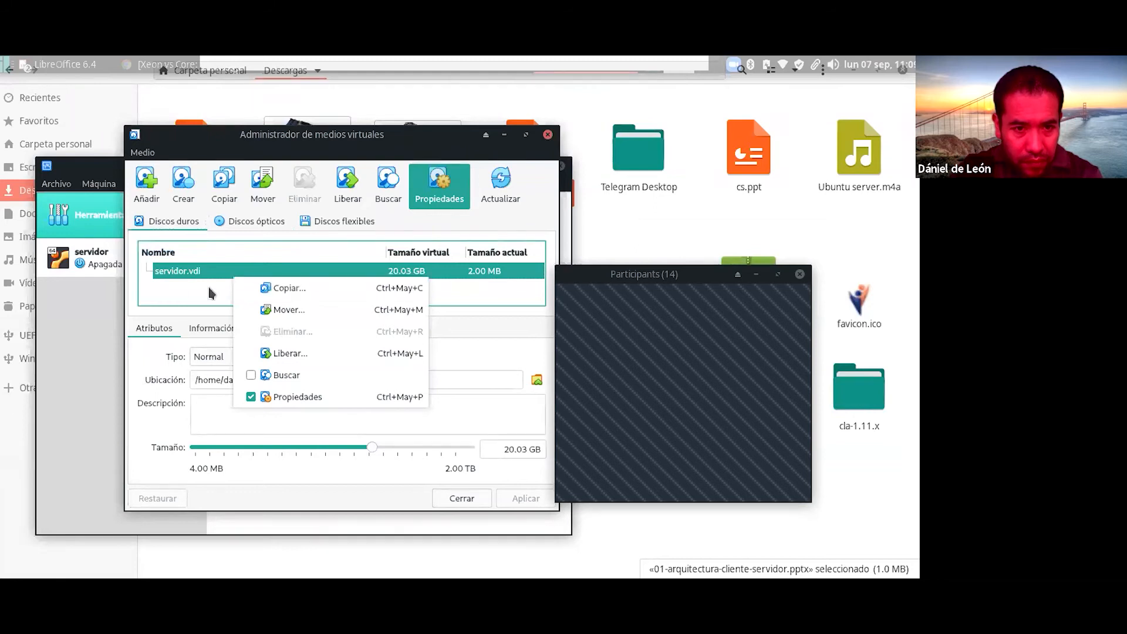
{"action": "left_click", "coordinate": [189, 295]}
Step: Flip through the empty ópticos and flexibles tabs, then return to Descargas and the app launcher
{"action": "left_click", "coordinate": [250, 230]}
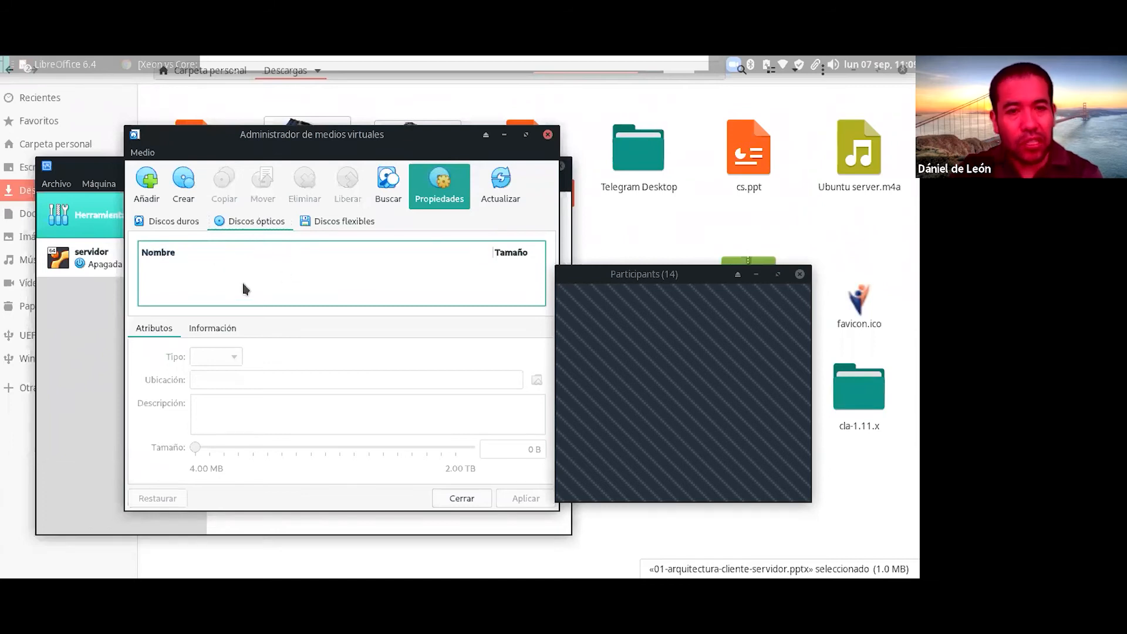
{"action": "left_click", "coordinate": [364, 221]}
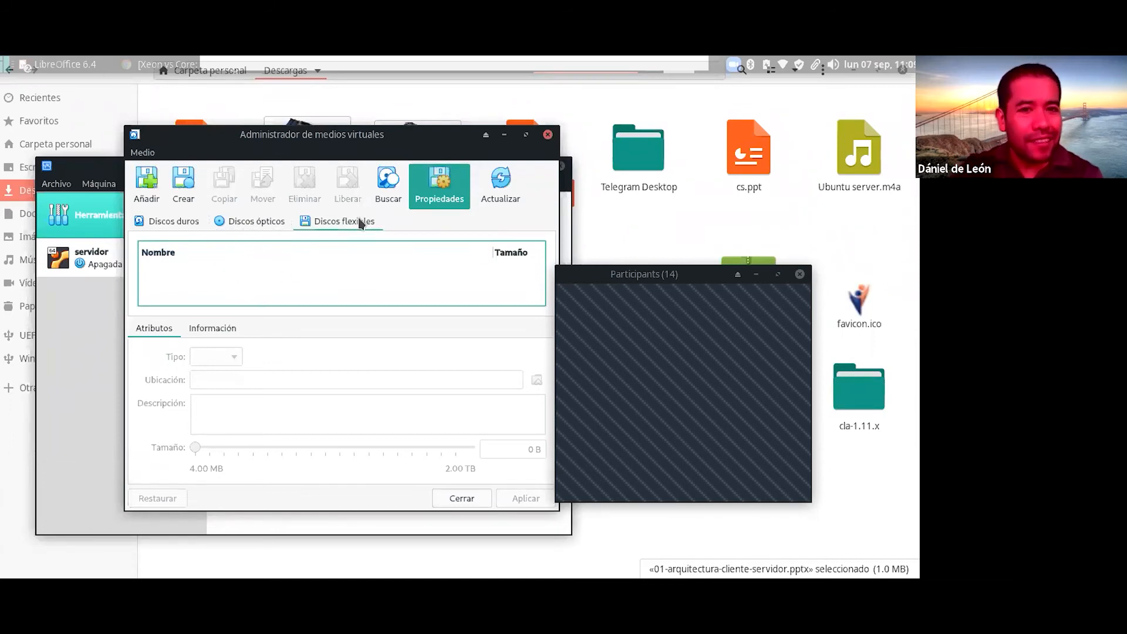
{"action": "left_click", "coordinate": [270, 229]}
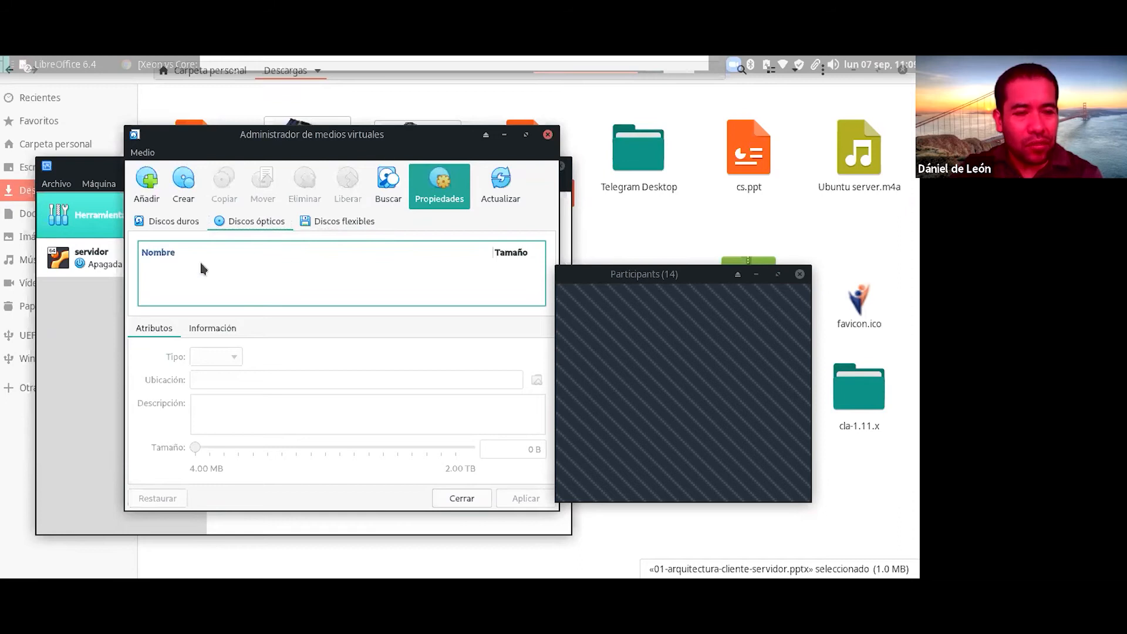
{"action": "left_click", "coordinate": [167, 223]}
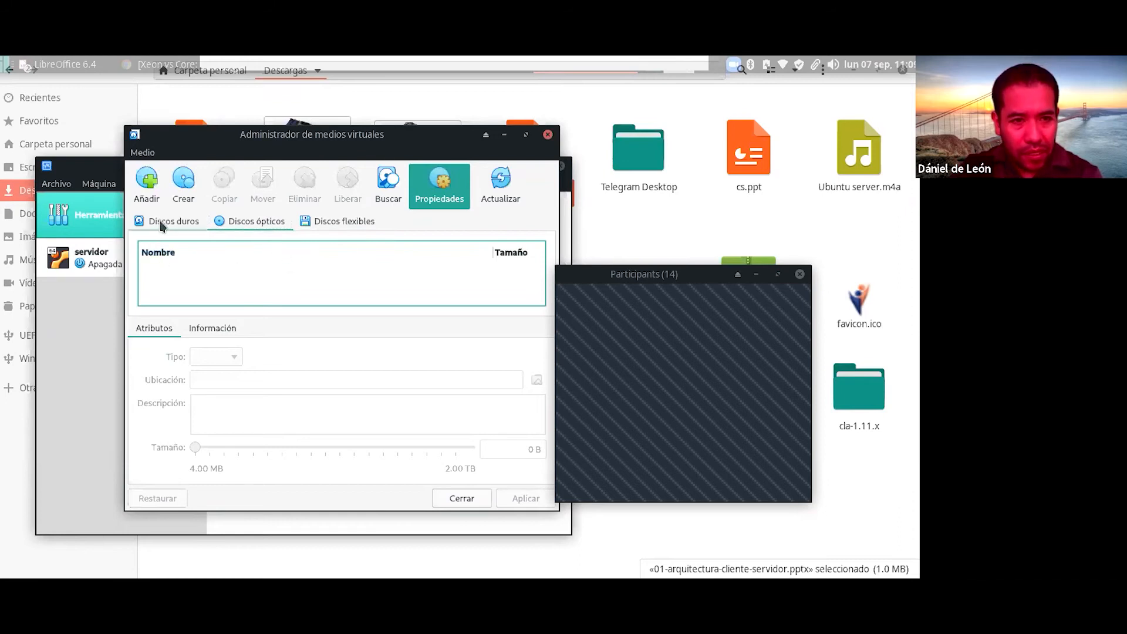
{"action": "left_click", "coordinate": [271, 229]}
{"action": "left_click", "coordinate": [317, 223]}
{"action": "left_click", "coordinate": [264, 223]}
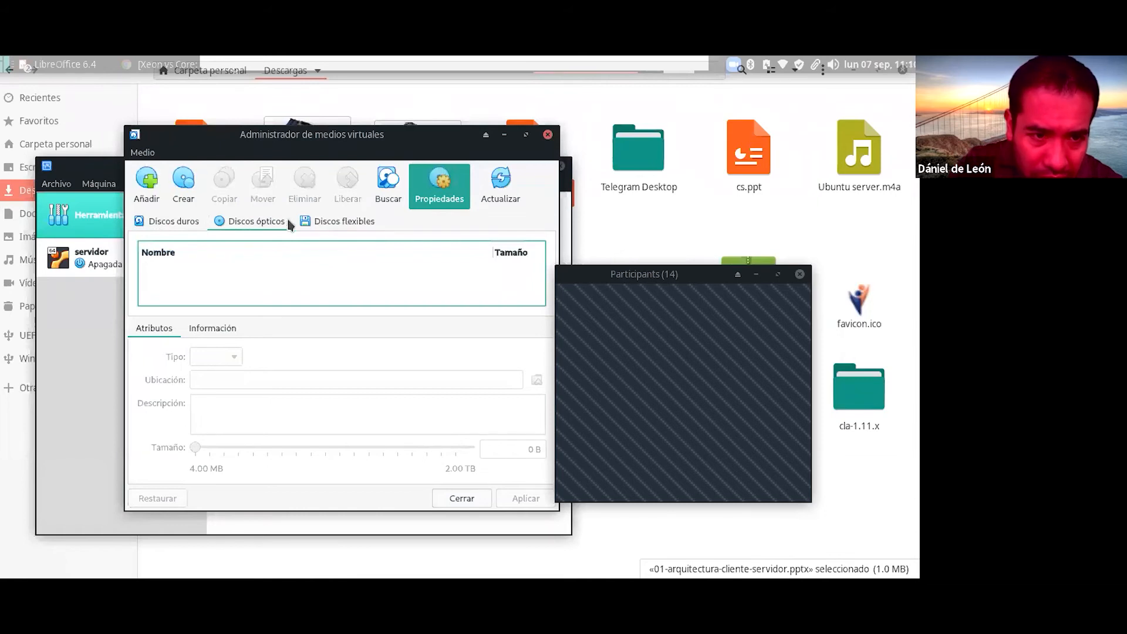
{"action": "left_click", "coordinate": [338, 223]}
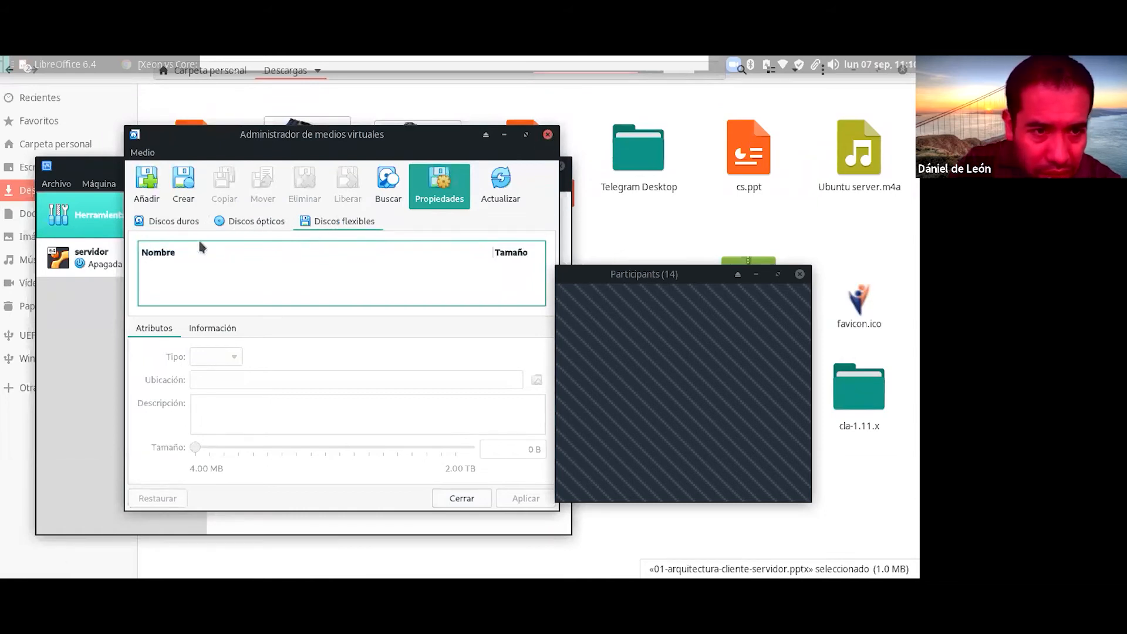
{"action": "key", "text": "alt+Tab"}
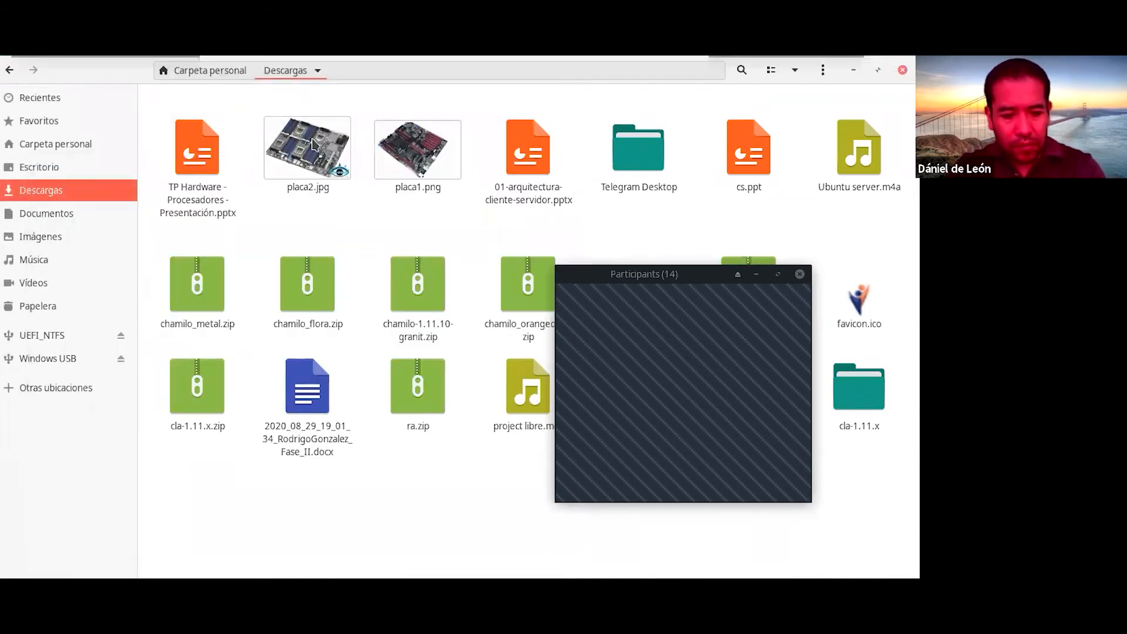
{"action": "key", "text": "super"}
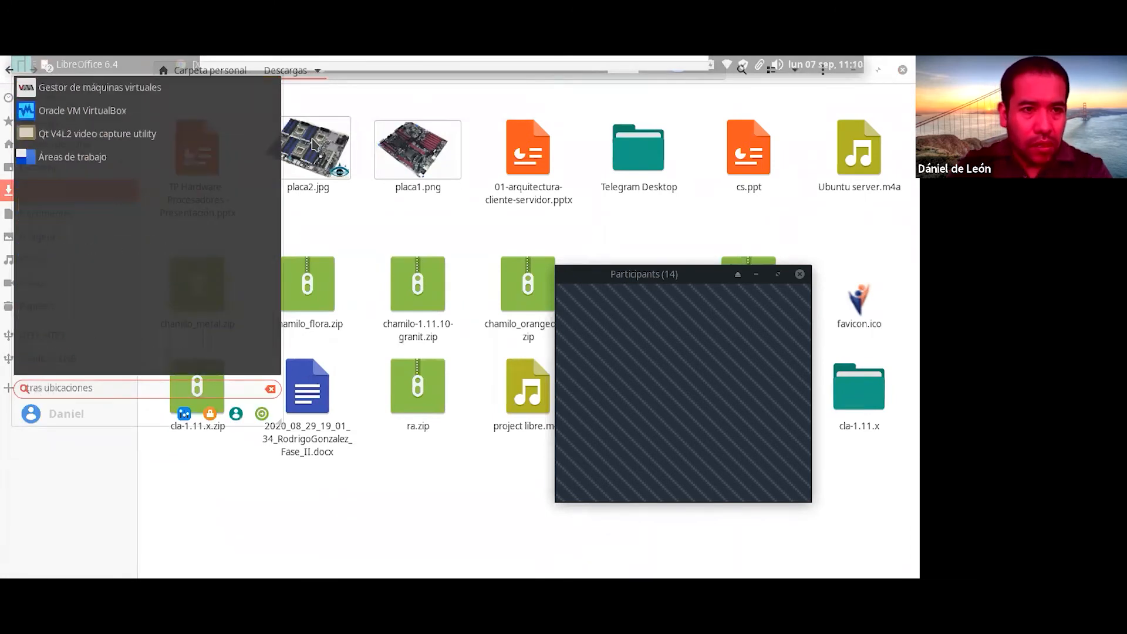
Step: Relaunch Oracle VM VirtualBox and drag the manager showing the powered-off servidor into view
{"action": "left_click", "coordinate": [144, 111]}
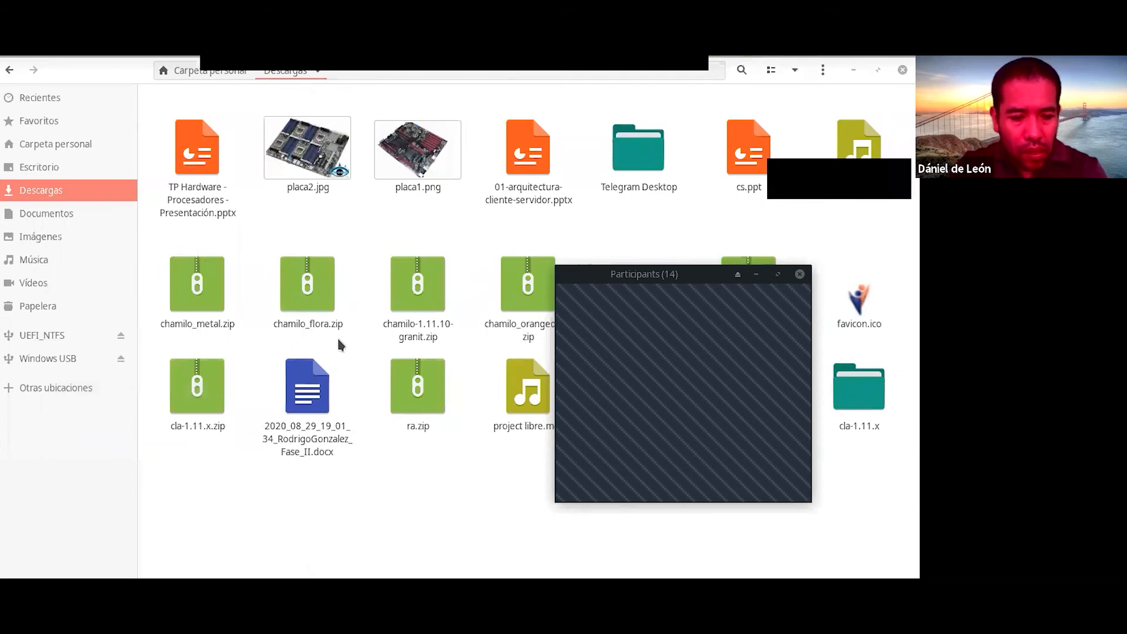
{"action": "key", "text": "alt+Tab"}
{"action": "key", "text": "alt+Tab"}
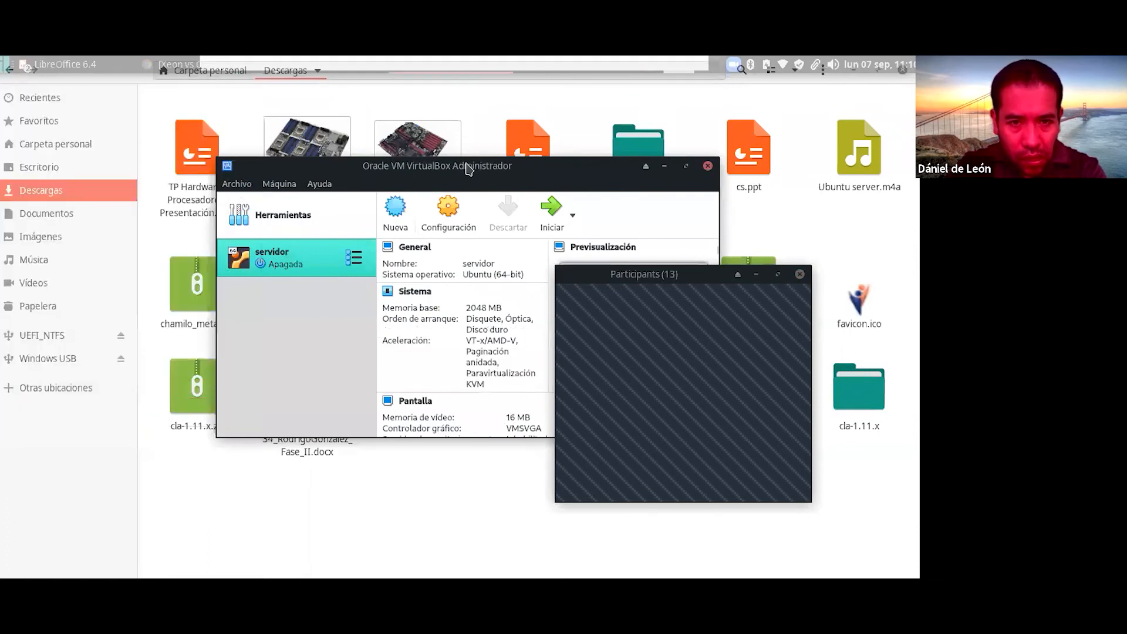
{"action": "left_click_drag", "start_coordinate": [468, 169], "coordinate": [340, 188]}
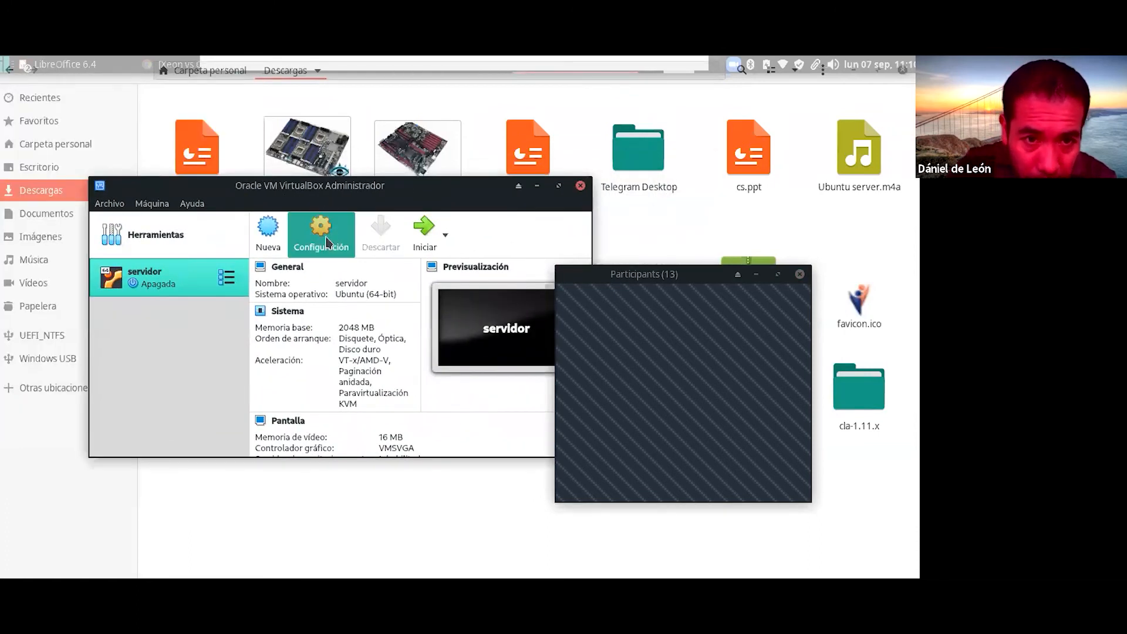
Step: Open servidor's Configuración on General (Linux, Ubuntu 64-bit), closing and reopening it centred
{"action": "left_click", "coordinate": [328, 243]}
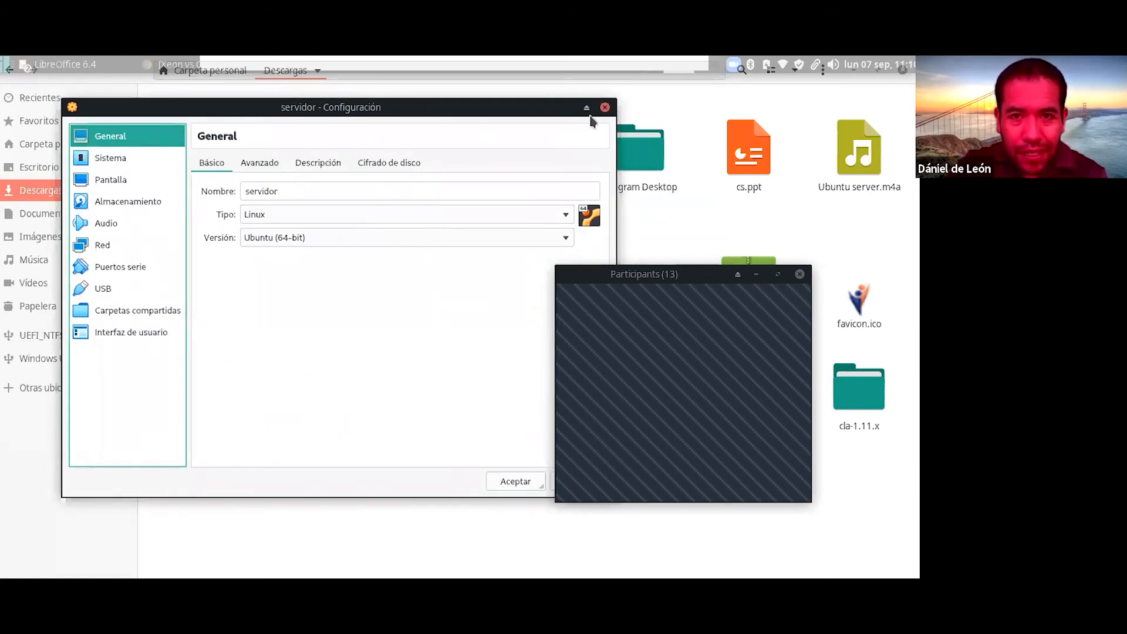
{"action": "left_click_drag", "start_coordinate": [558, 111], "coordinate": [371, 352]}
{"action": "left_click", "coordinate": [436, 349]}
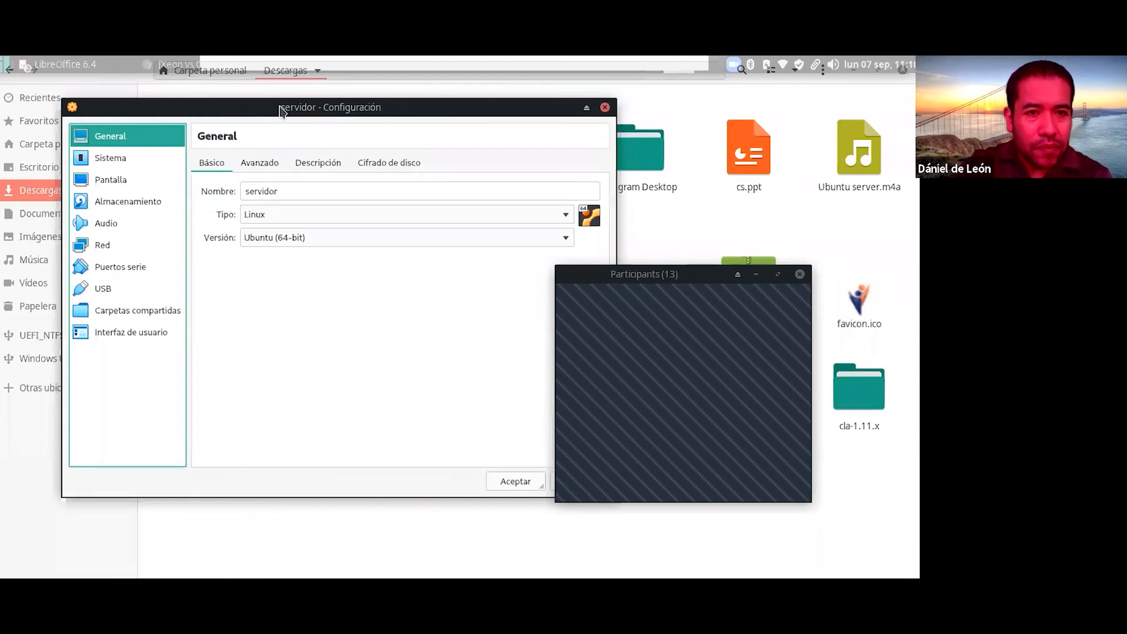
{"action": "left_click_drag", "start_coordinate": [282, 112], "coordinate": [411, 121]}
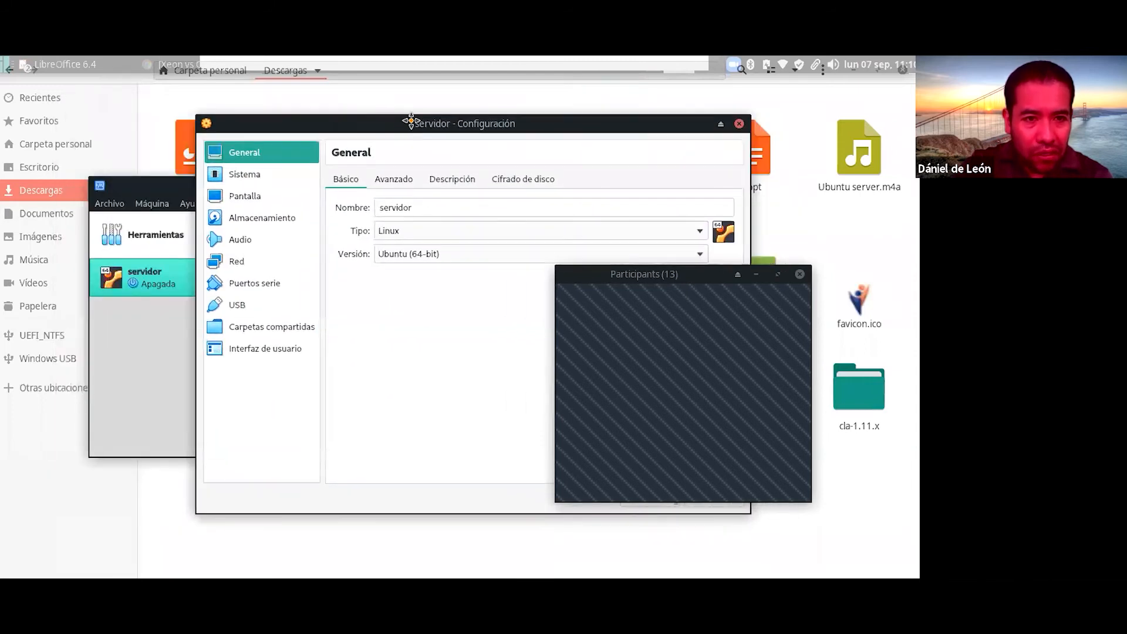
Step: Inspect servidor's Almacenamiento: empty optical drive on IDE (PIIX4) and servidor.vdi on SATA
{"action": "left_click", "coordinate": [277, 220]}
{"action": "left_click_drag", "start_coordinate": [484, 128], "coordinate": [398, 139]}
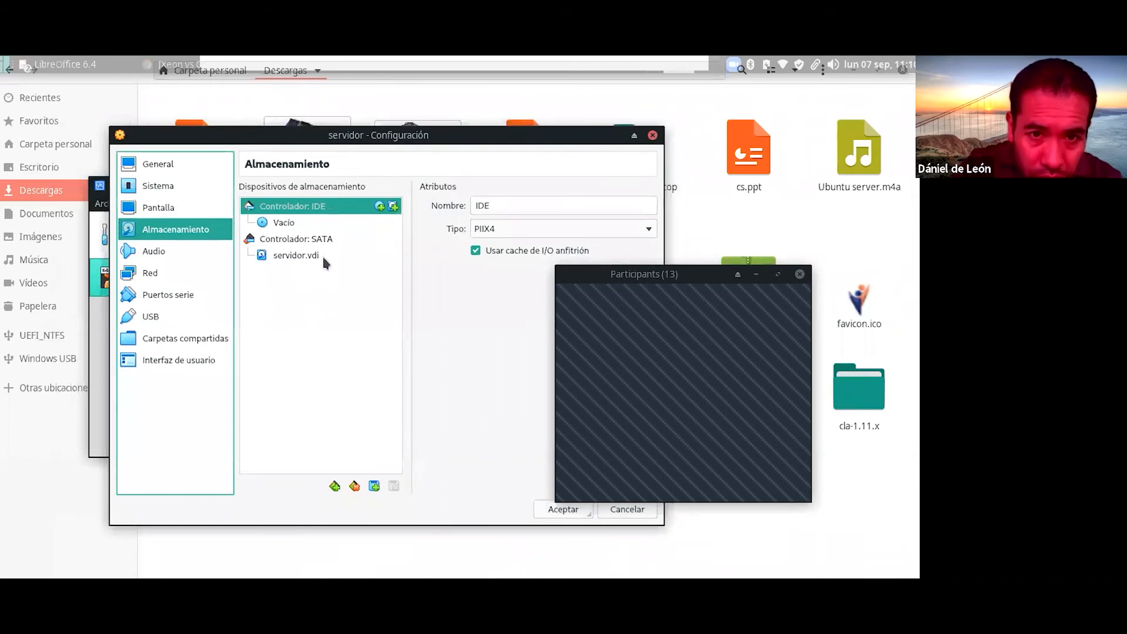
{"action": "left_click", "coordinate": [285, 224]}
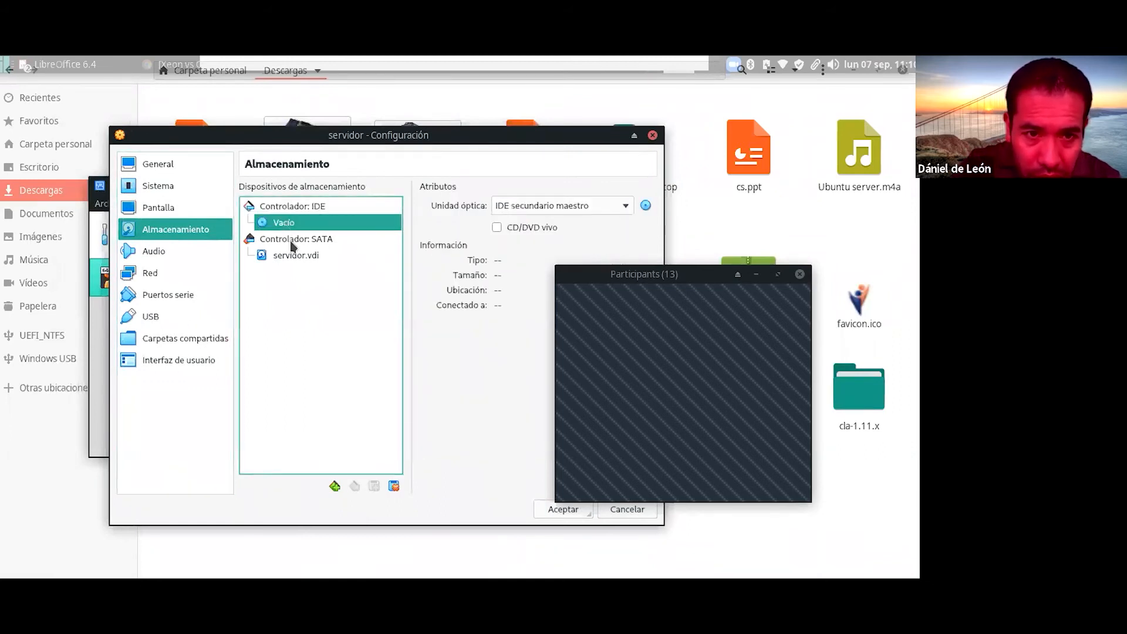
{"action": "left_click", "coordinate": [302, 240]}
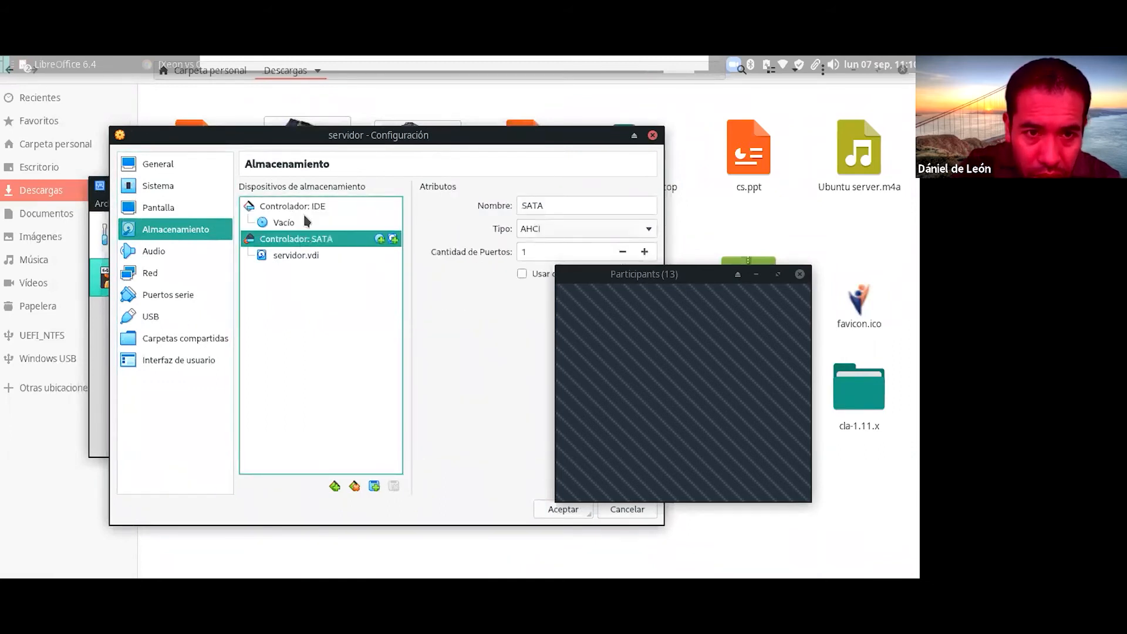
{"action": "left_click", "coordinate": [307, 208]}
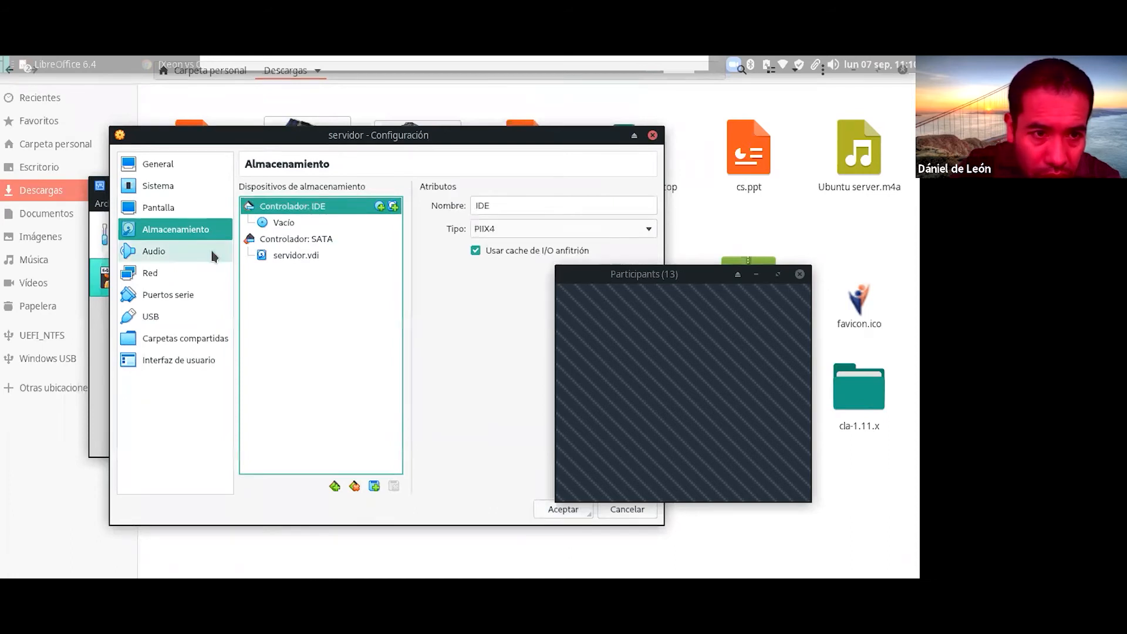
Step: In Sistema > Placa base, set boot order to Disco duro, Disquete, Óptica
{"action": "left_click", "coordinate": [159, 185]}
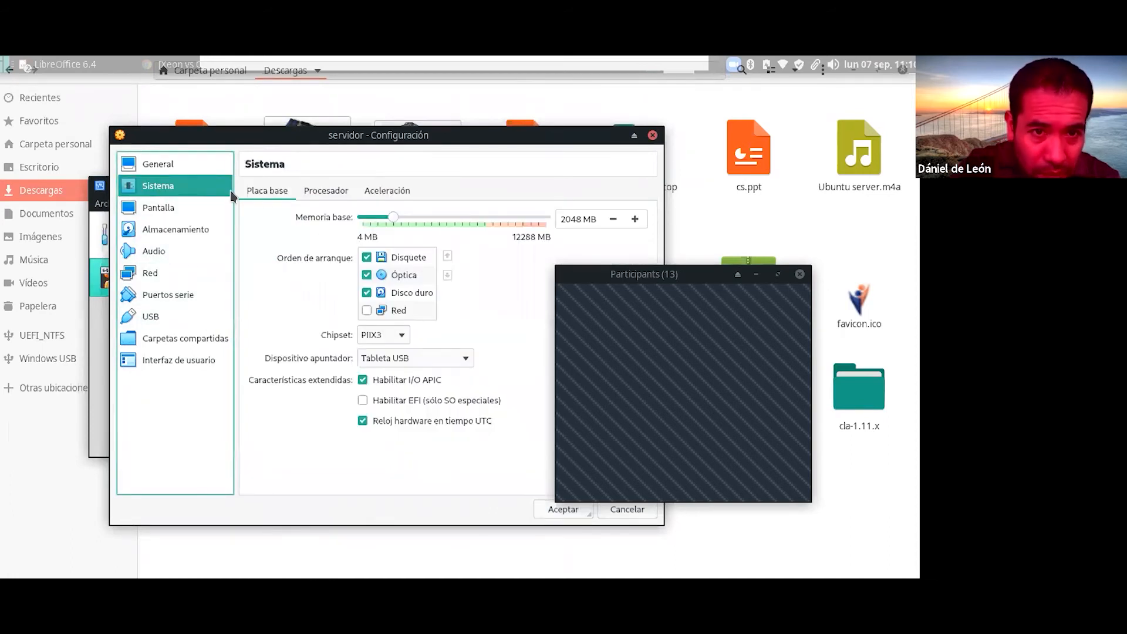
{"action": "left_click_drag", "start_coordinate": [277, 135], "coordinate": [245, 130]}
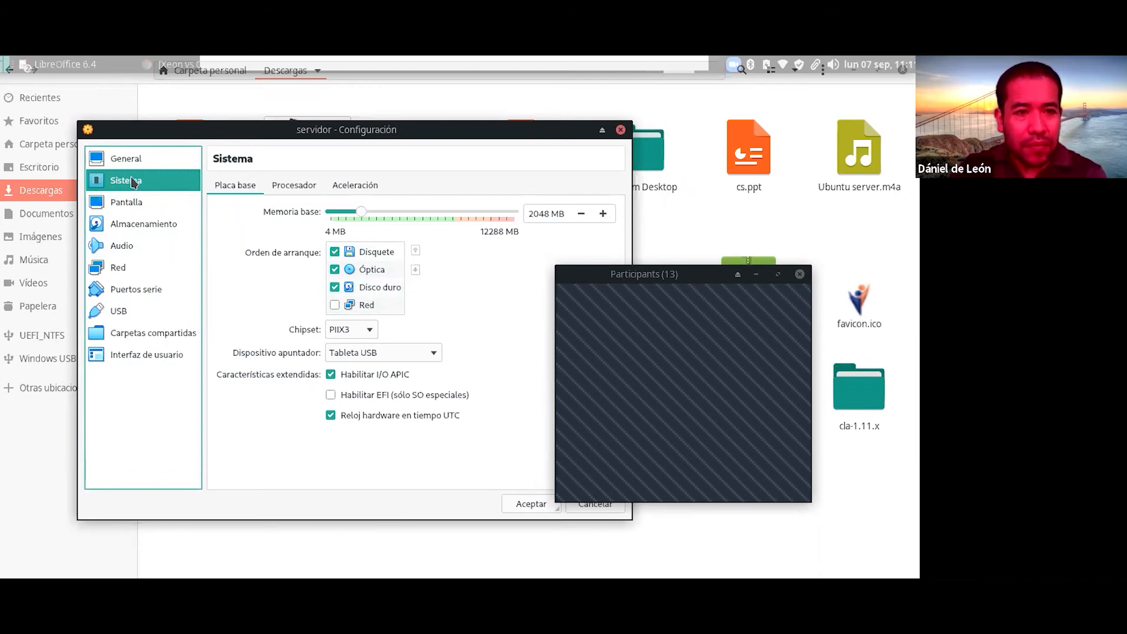
{"action": "left_click", "coordinate": [335, 270]}
{"action": "left_click", "coordinate": [335, 251]}
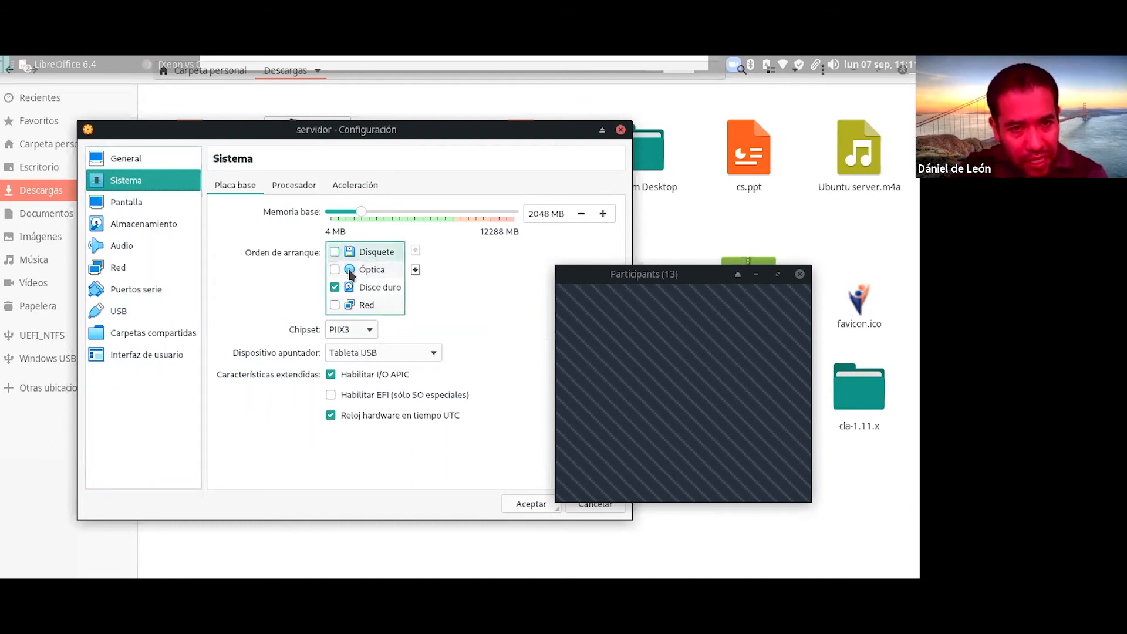
{"action": "left_click", "coordinate": [351, 271]}
{"action": "left_click", "coordinate": [335, 252]}
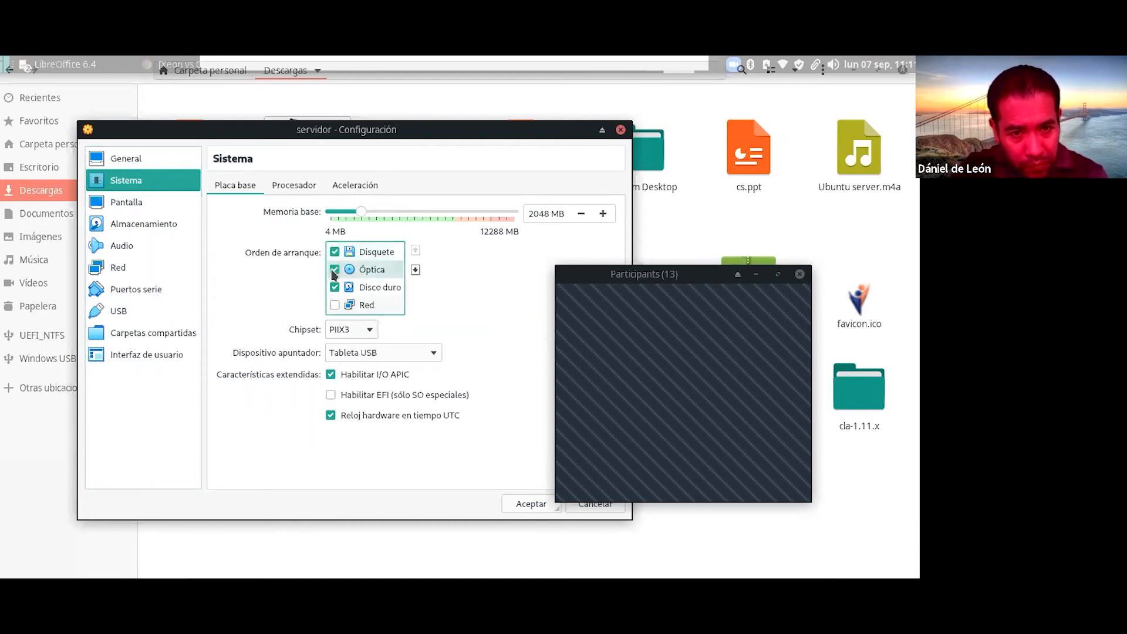
{"action": "left_click", "coordinate": [385, 288]}
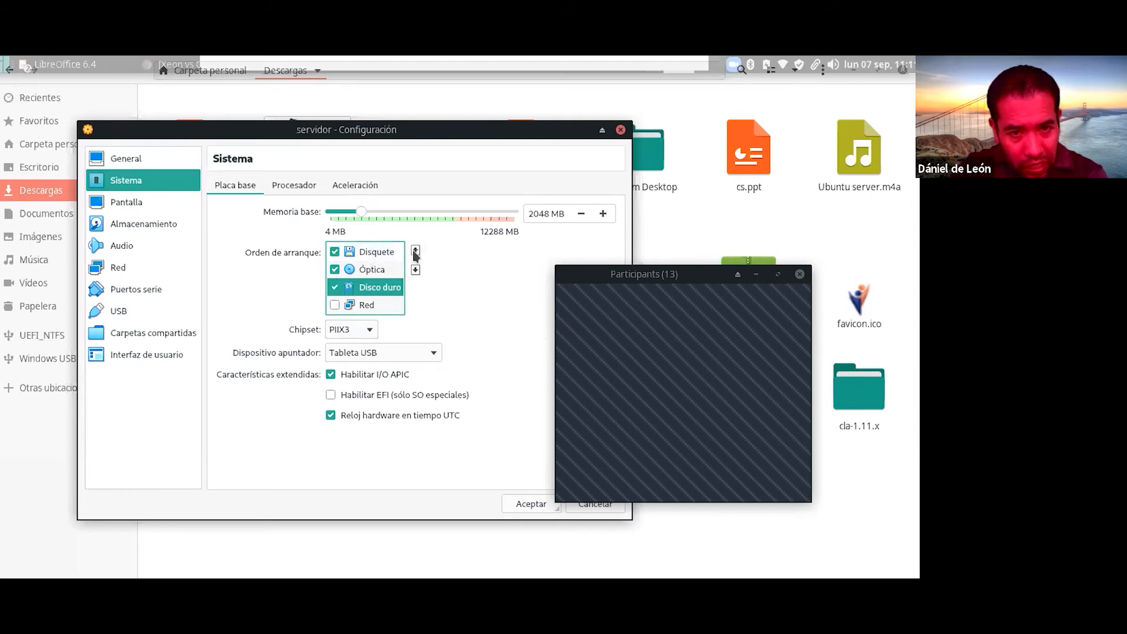
{"action": "left_click", "coordinate": [415, 253]}
{"action": "left_click", "coordinate": [415, 252]}
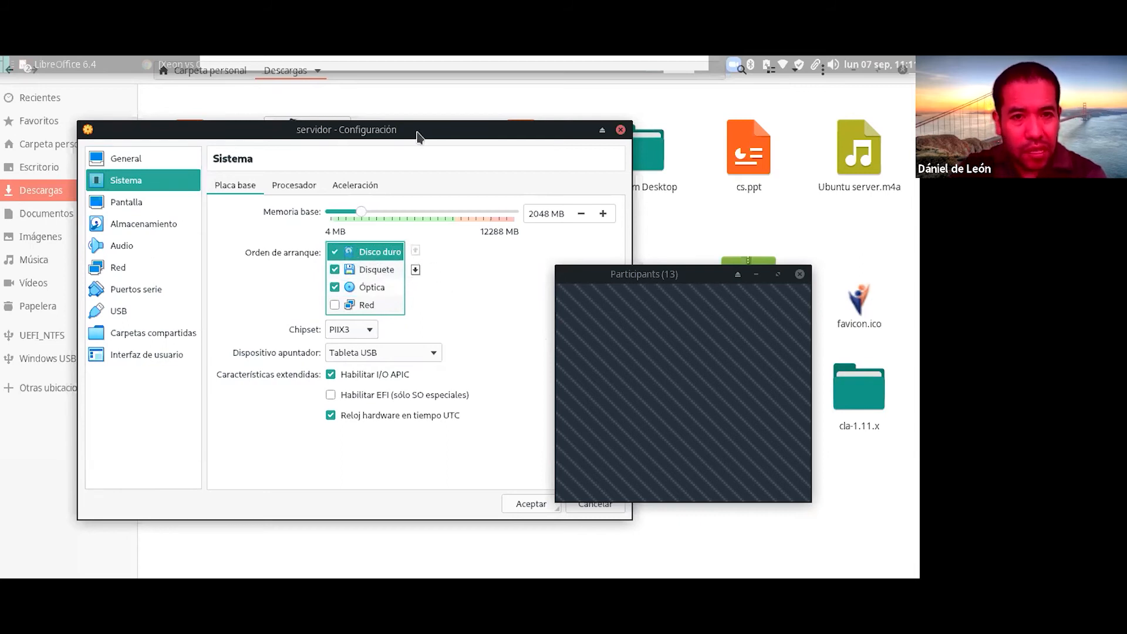
Step: Move the settings window aside and open then close the meeting chat window
{"action": "left_click_drag", "start_coordinate": [420, 131], "coordinate": [371, 131]}
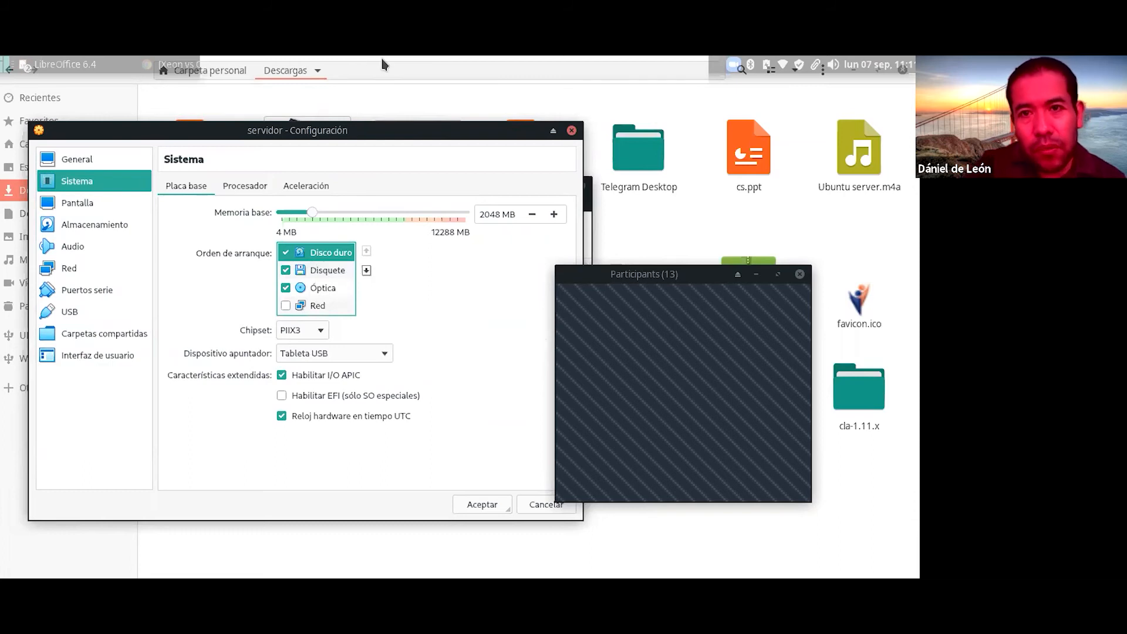
{"action": "left_click", "coordinate": [690, 65]}
{"action": "left_click", "coordinate": [703, 111]}
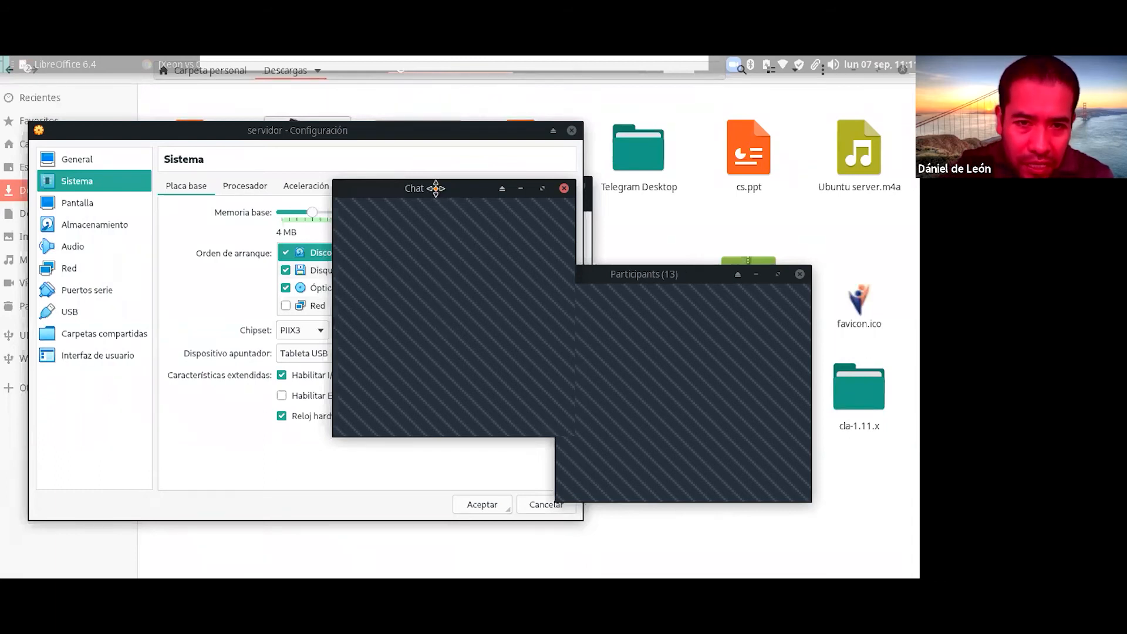
{"action": "left_click_drag", "start_coordinate": [443, 184], "coordinate": [340, 210]}
{"action": "left_click", "coordinate": [412, 204]}
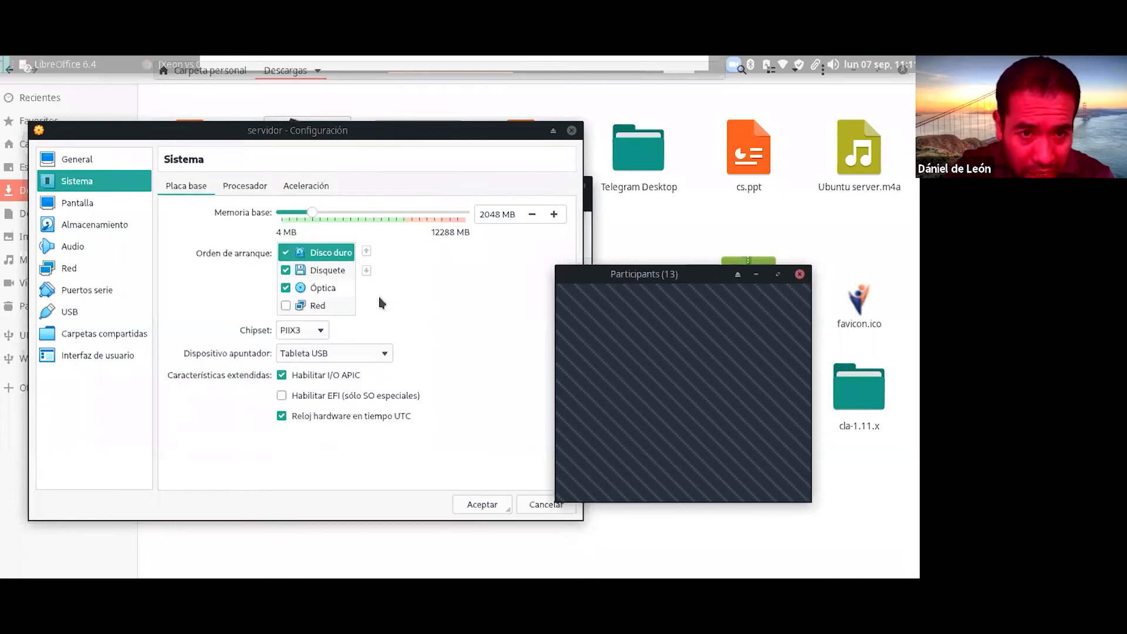
{"action": "left_click_drag", "start_coordinate": [322, 176], "coordinate": [259, 294]}
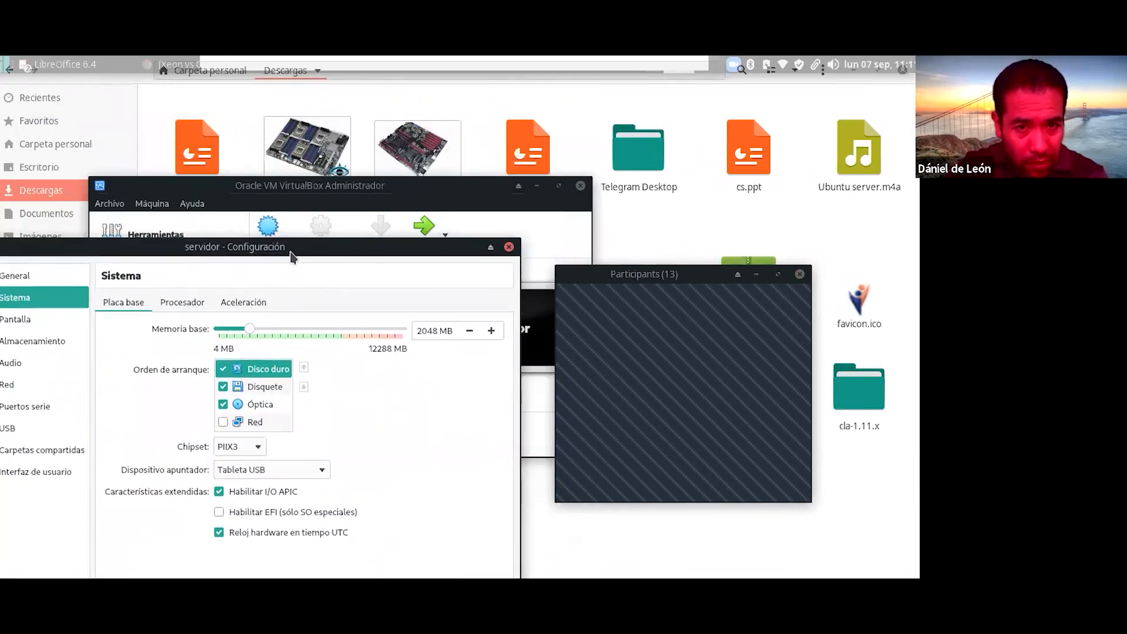
Step: Close VirtualBox and launch the virtual machine manager by searching 'vir'
{"action": "left_click", "coordinate": [509, 248]}
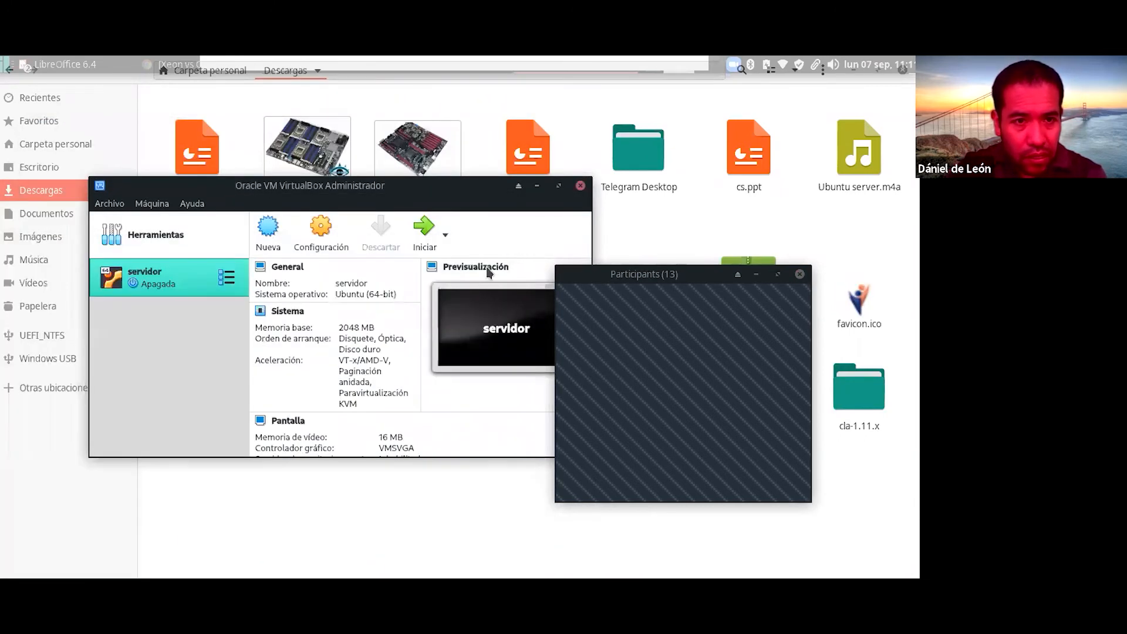
{"action": "left_click", "coordinate": [580, 186]}
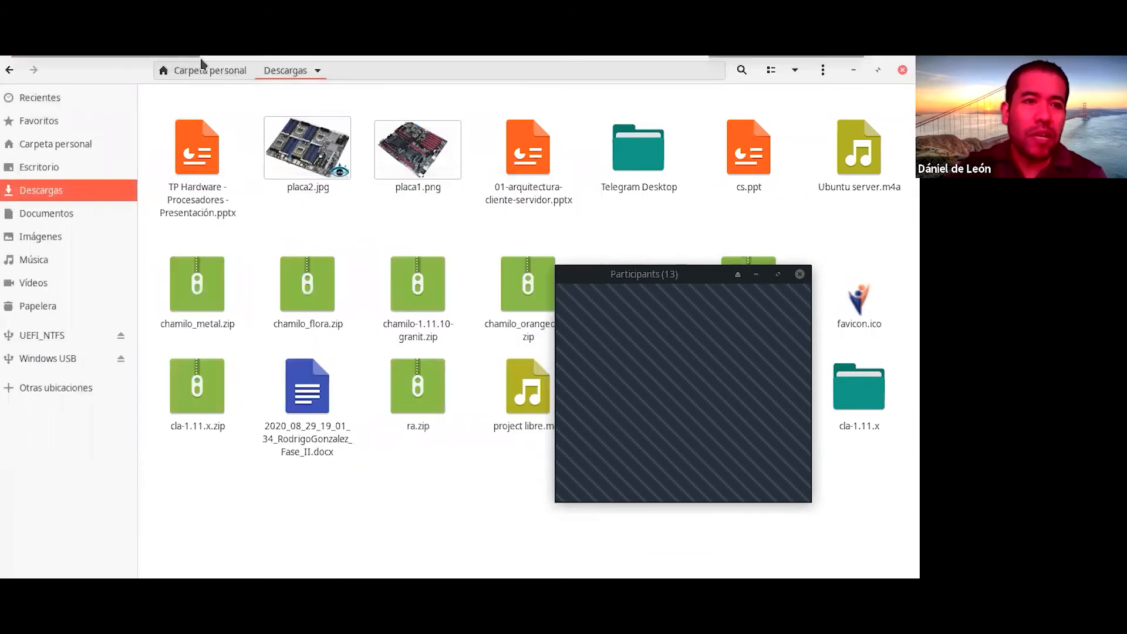
{"action": "key", "text": "super"}
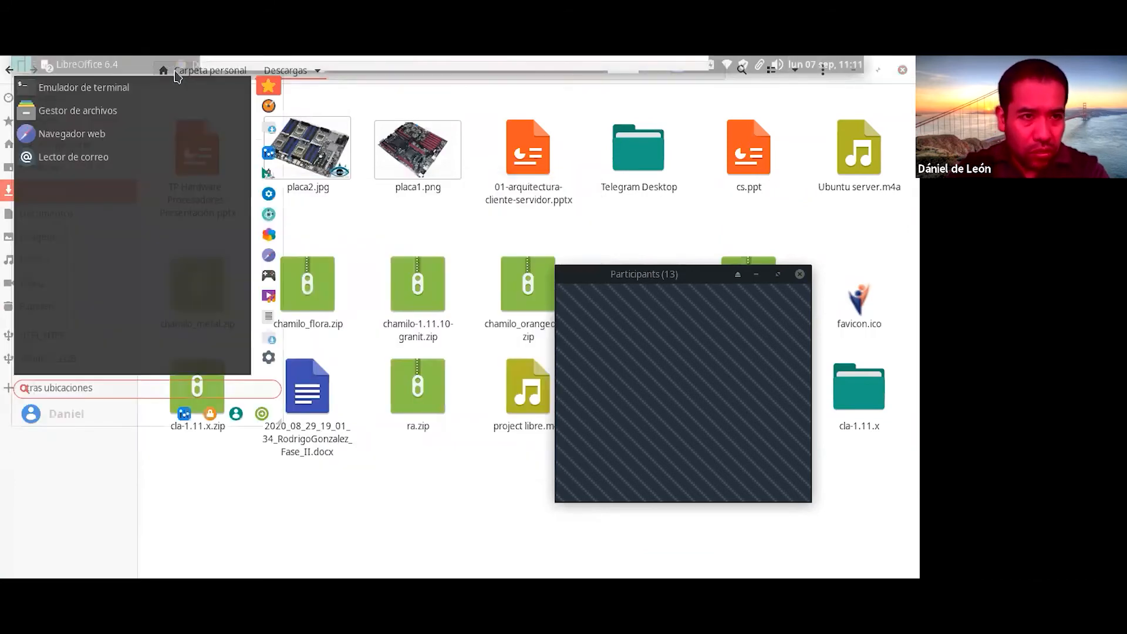
{"action": "type", "text": "vir"}
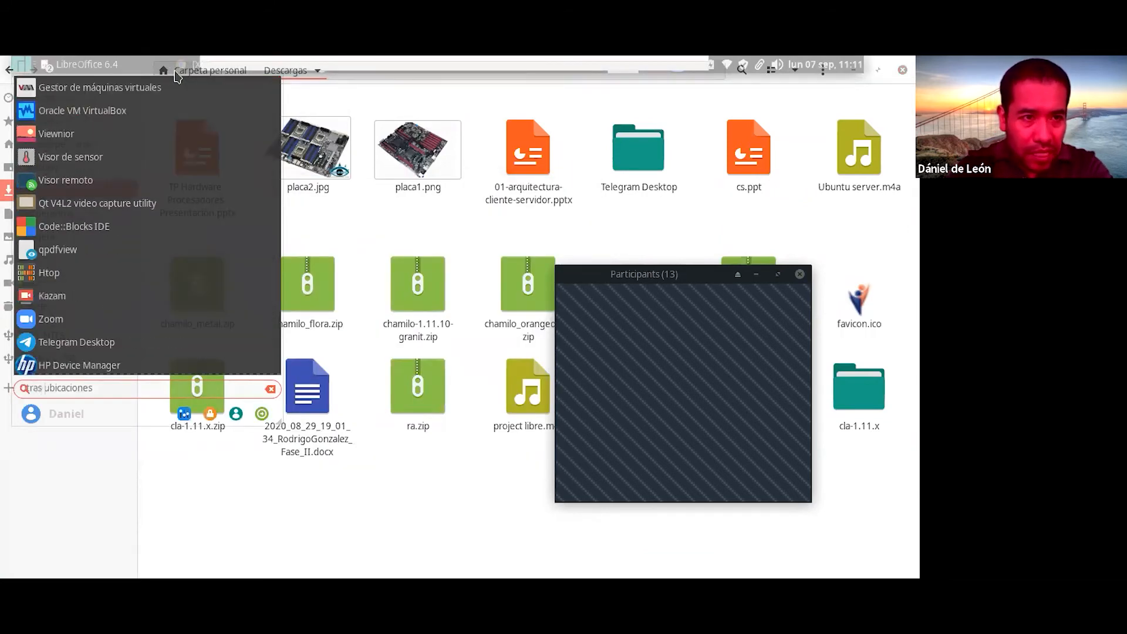
{"action": "left_click", "coordinate": [151, 88]}
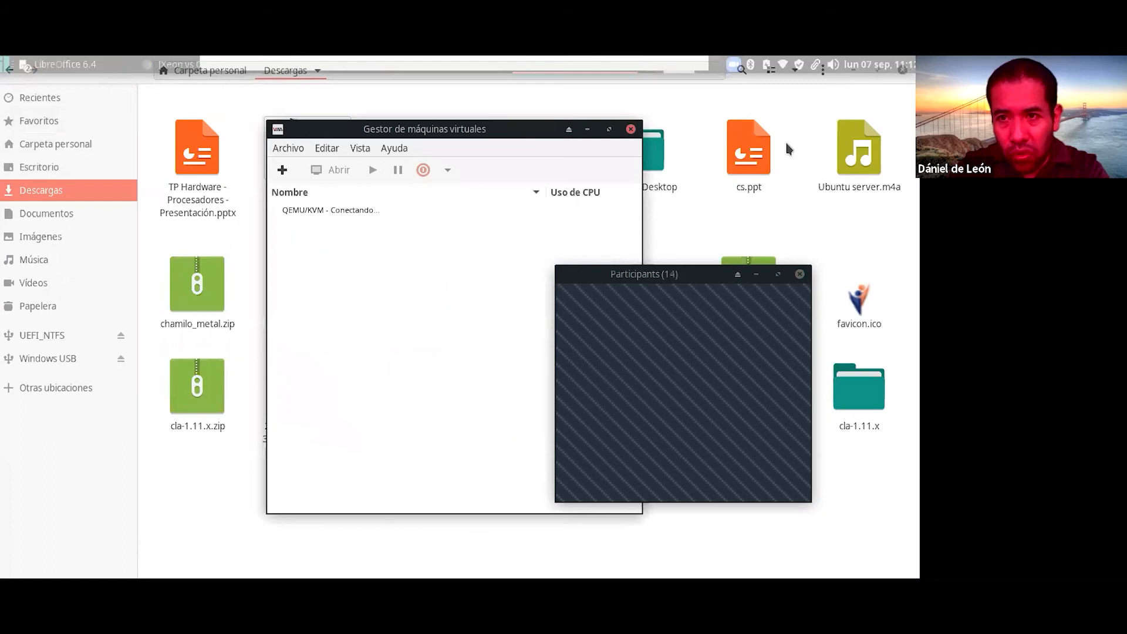
{"action": "left_click", "coordinate": [853, 71]}
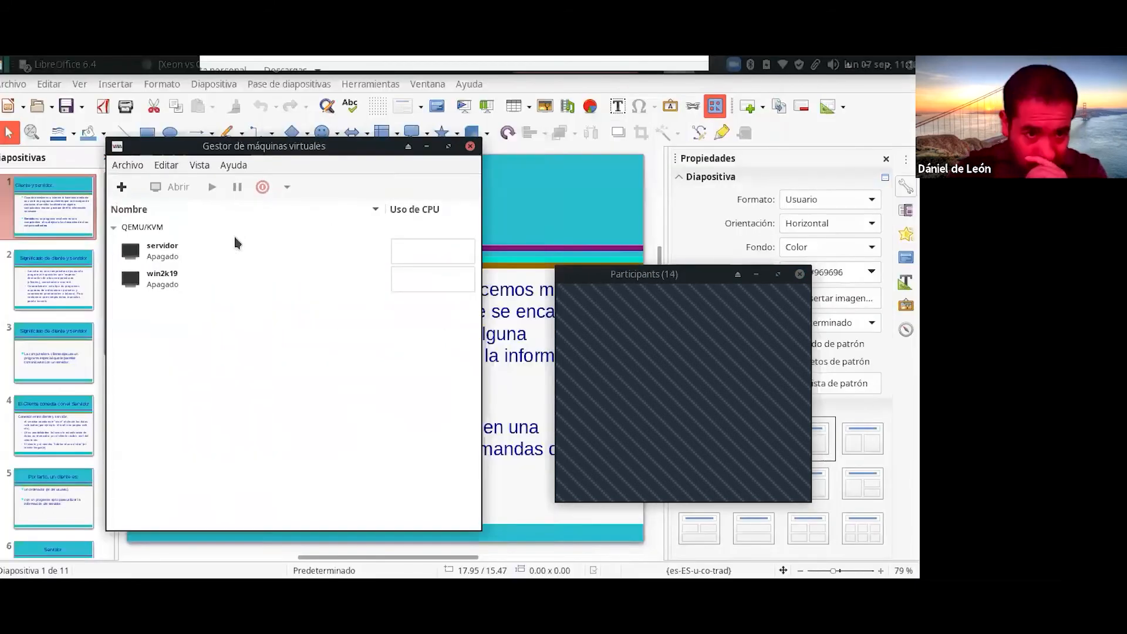
{"action": "left_click", "coordinate": [222, 253]}
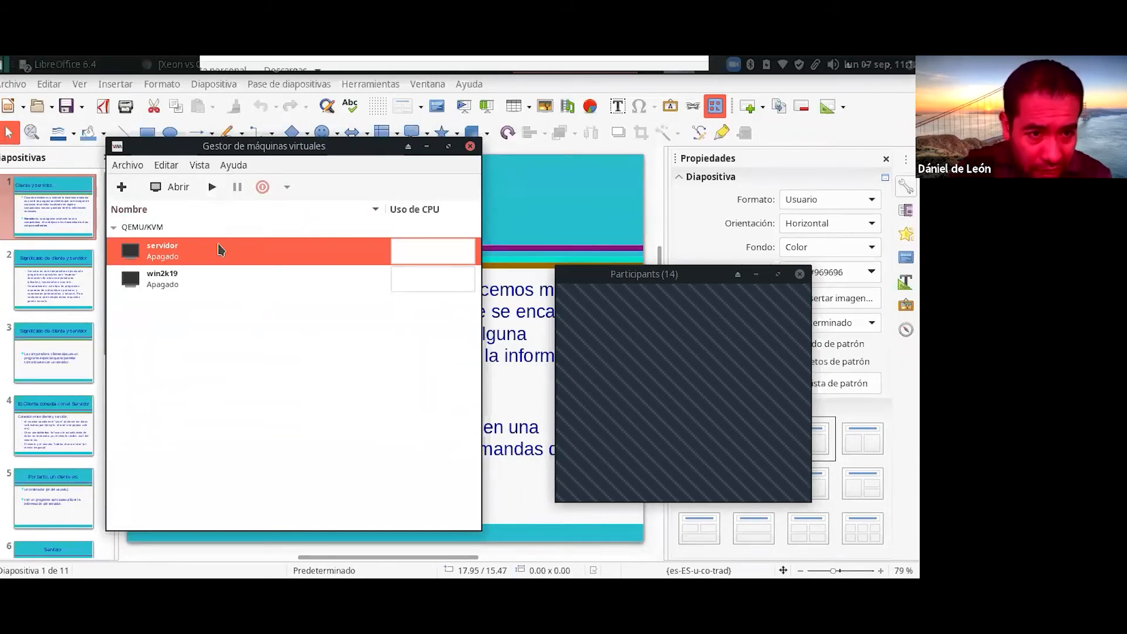
Step: Select servidor, start it under QEMU/KVM and open its console window
{"action": "left_click", "coordinate": [171, 284]}
{"action": "left_click", "coordinate": [172, 258]}
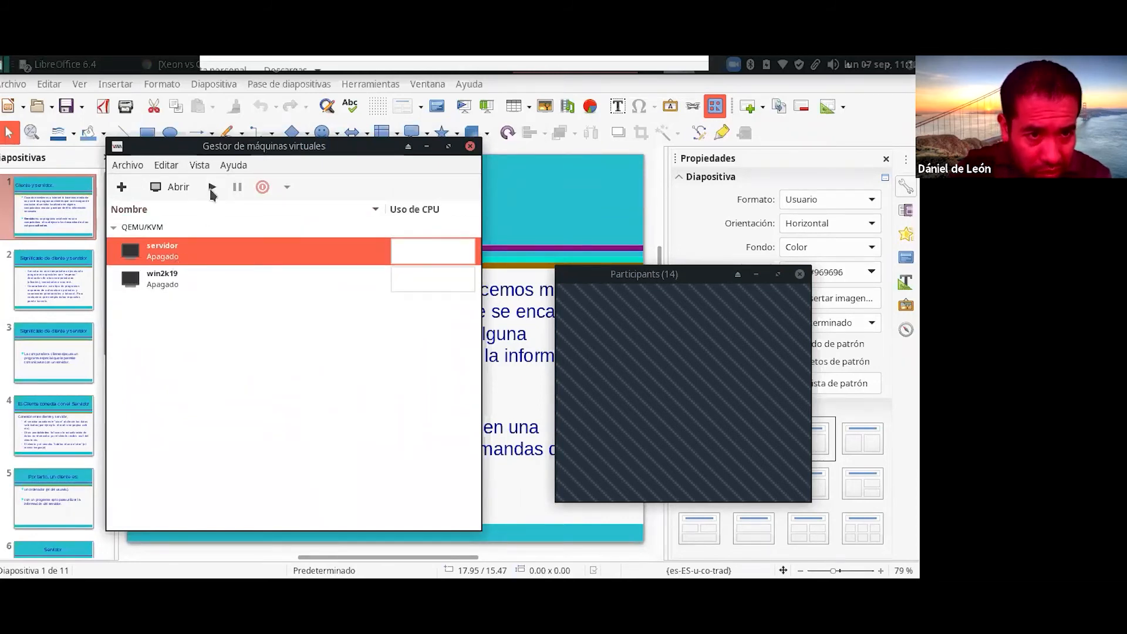
{"action": "left_click", "coordinate": [212, 189]}
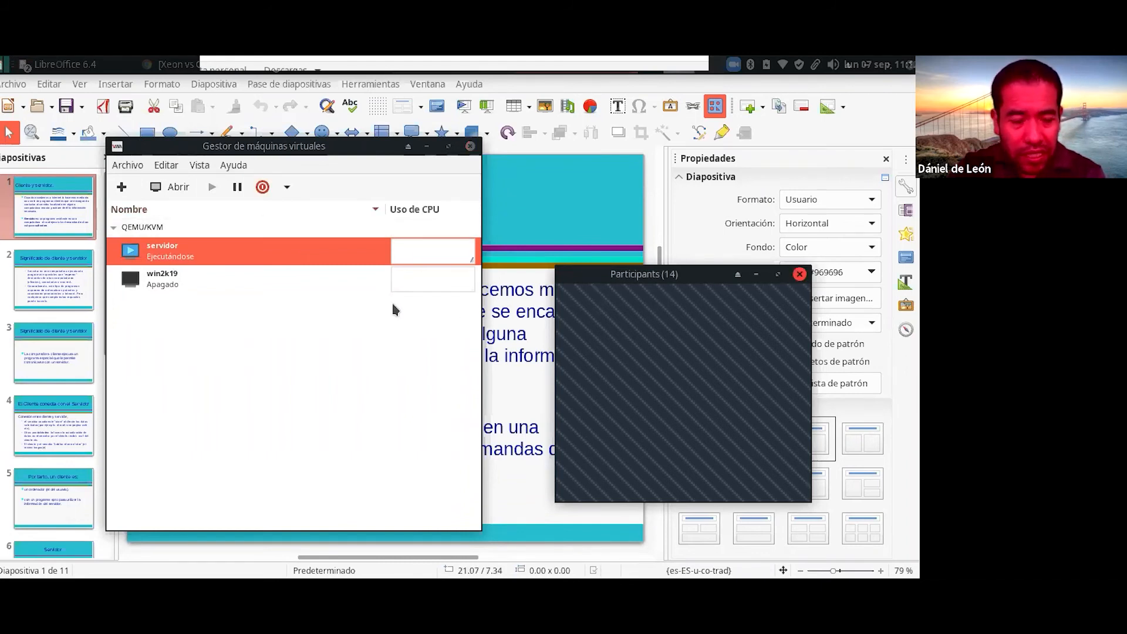
{"action": "left_click", "coordinate": [165, 187]}
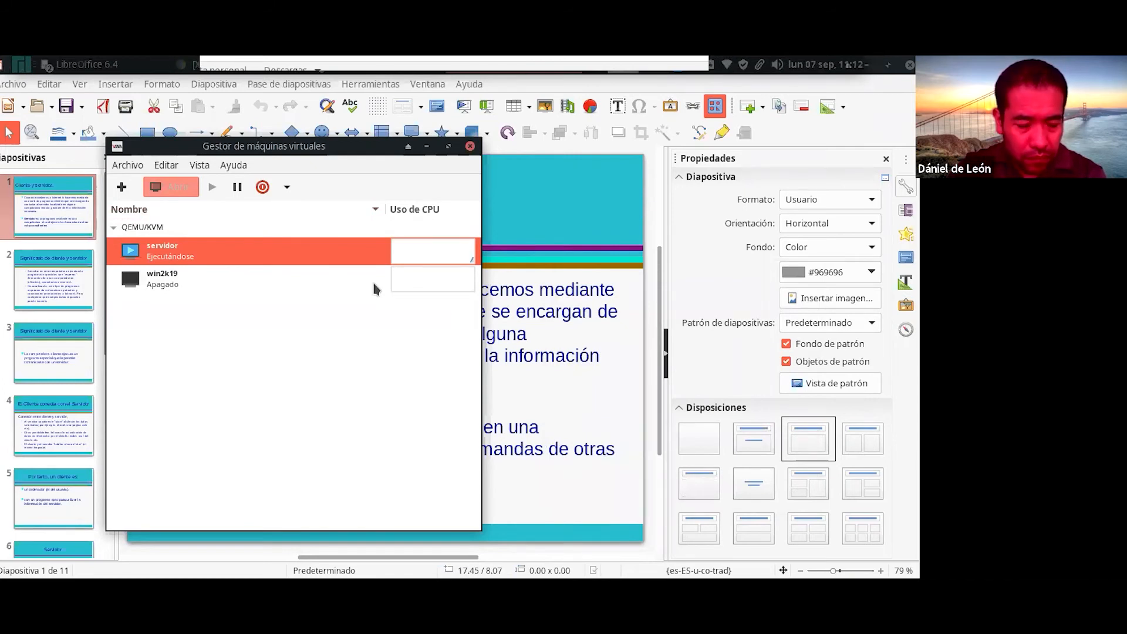
{"action": "left_click", "coordinate": [596, 221]}
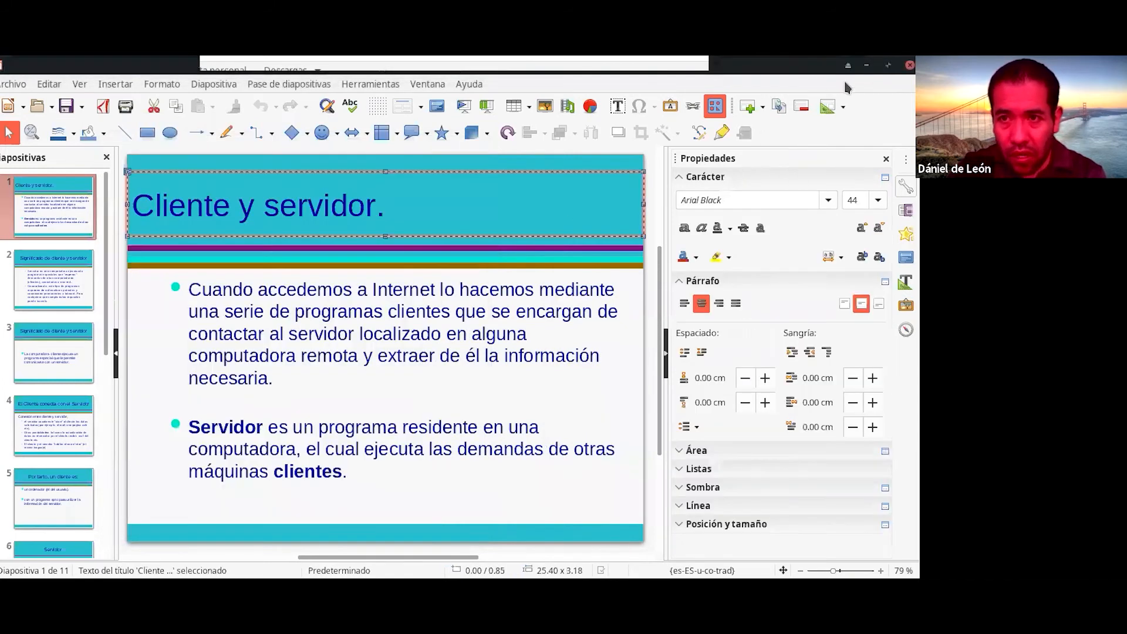
{"action": "left_click", "coordinate": [867, 64]}
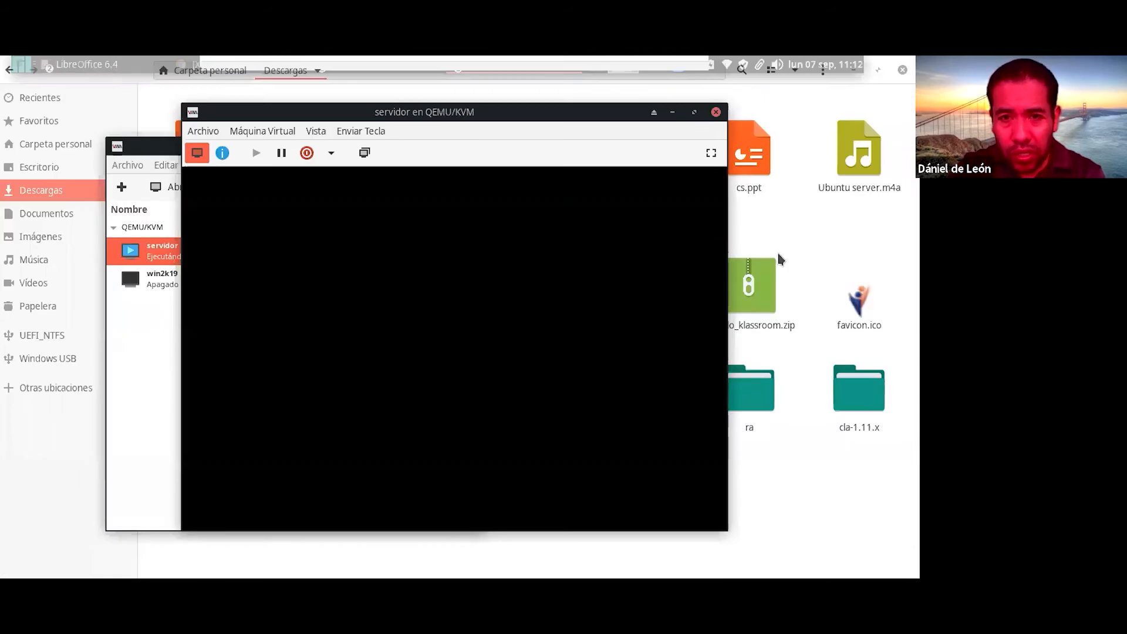
Step: Move the servidor console window left and let the VM boot to the Ubuntu 20.04.1 login prompt
{"action": "left_click_drag", "start_coordinate": [501, 115], "coordinate": [418, 117]}
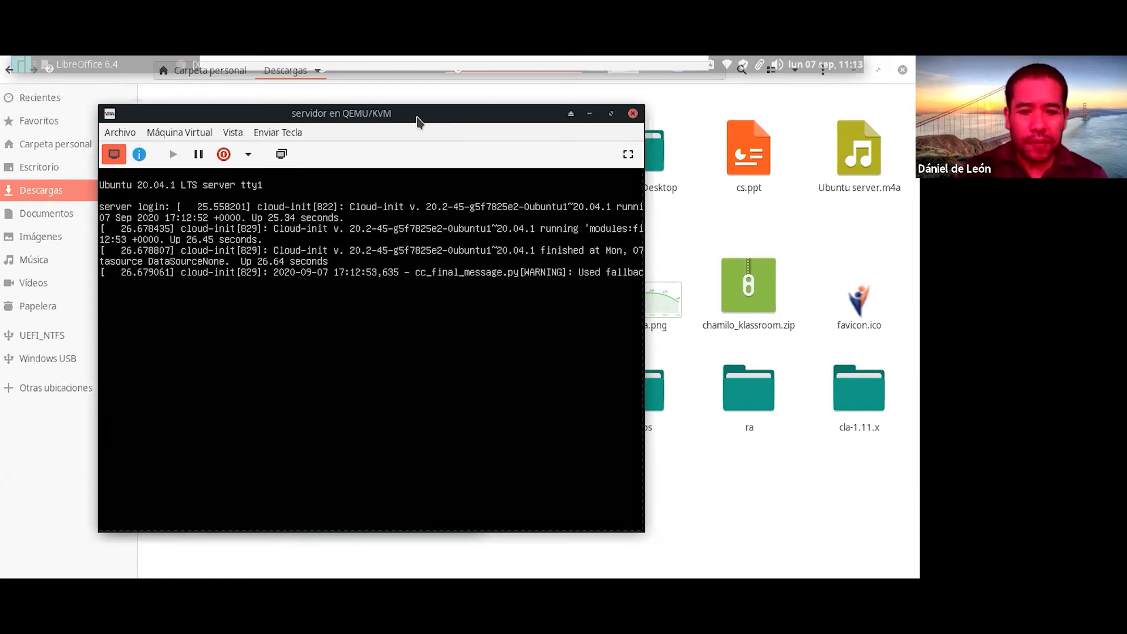
Step: Log into the servidor console with the user account's username, retrying after the first failed attempt
{"action": "key", "text": "Return"}
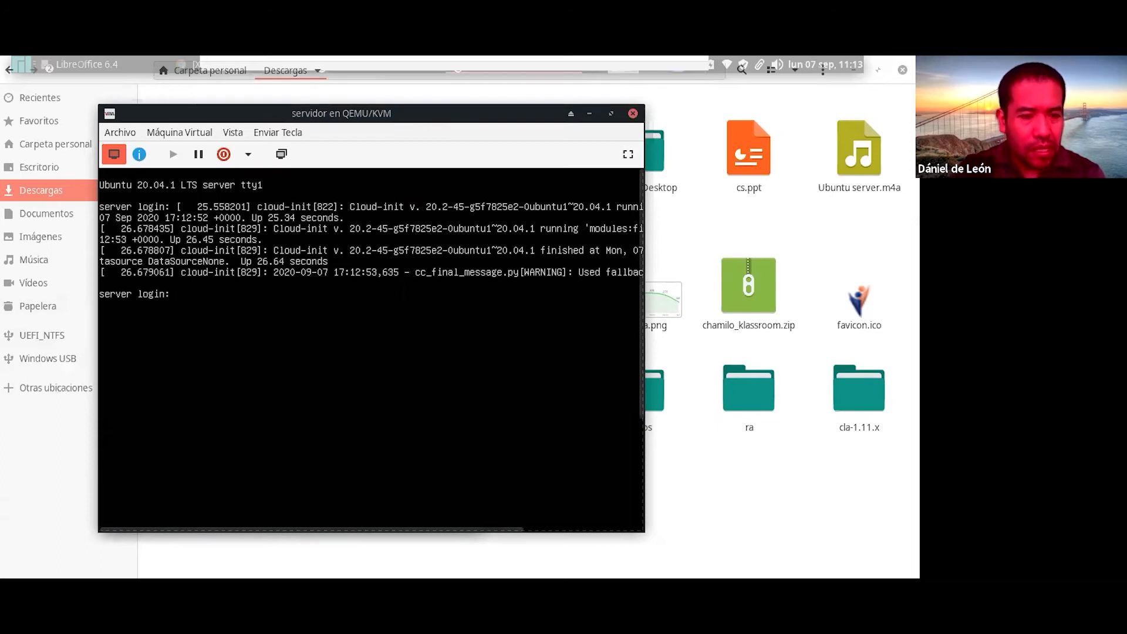
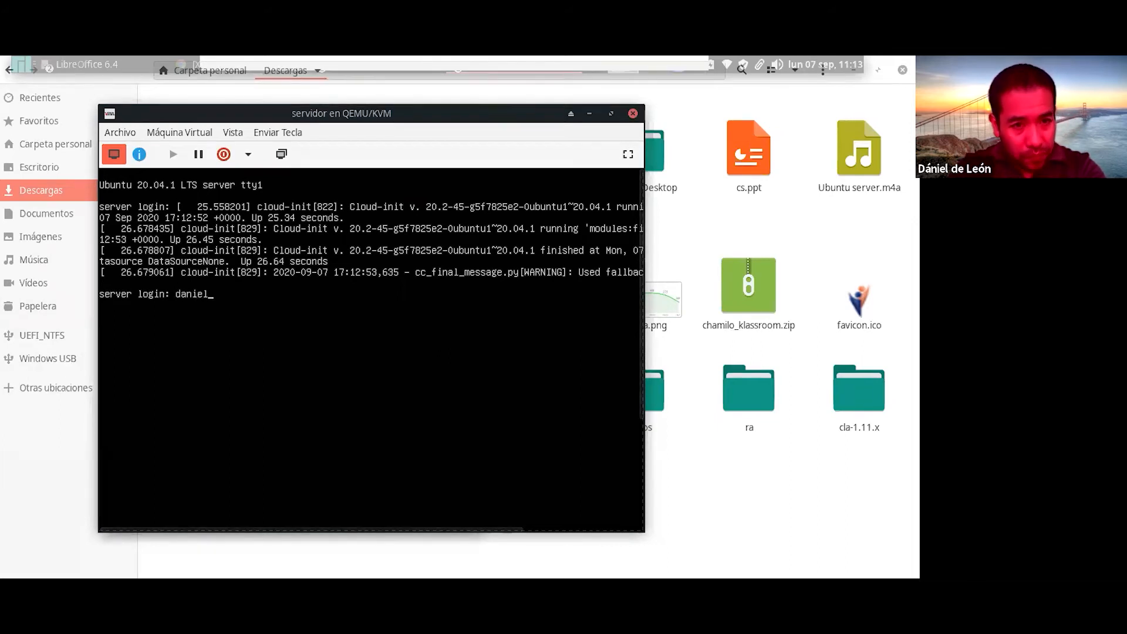
{"action": "key", "text": "Return"}
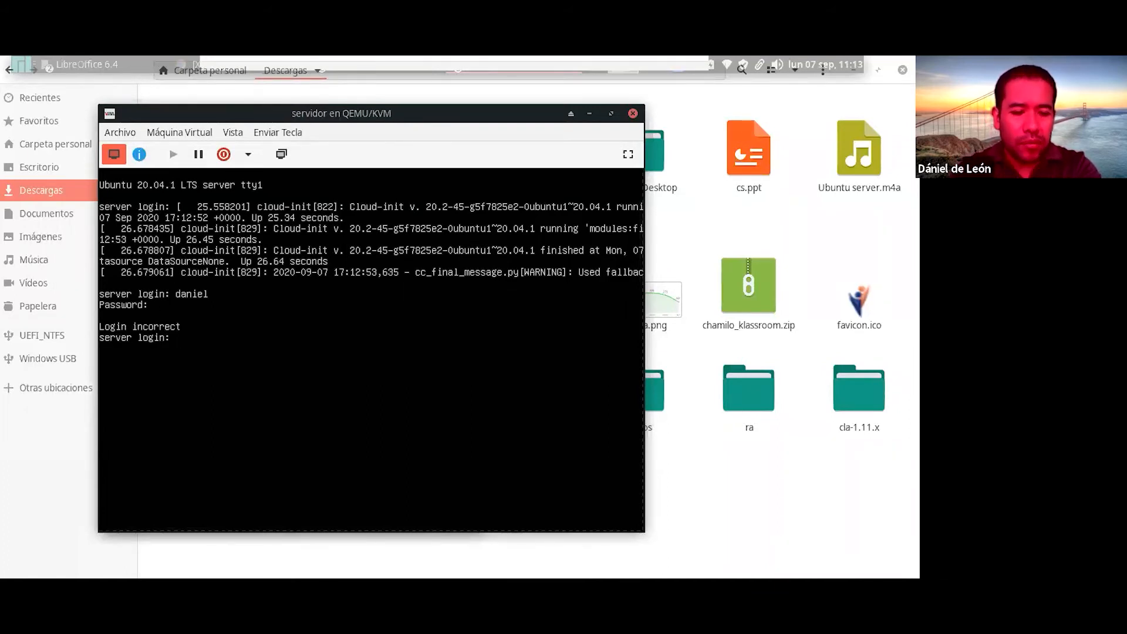
{"action": "key", "text": "Return"}
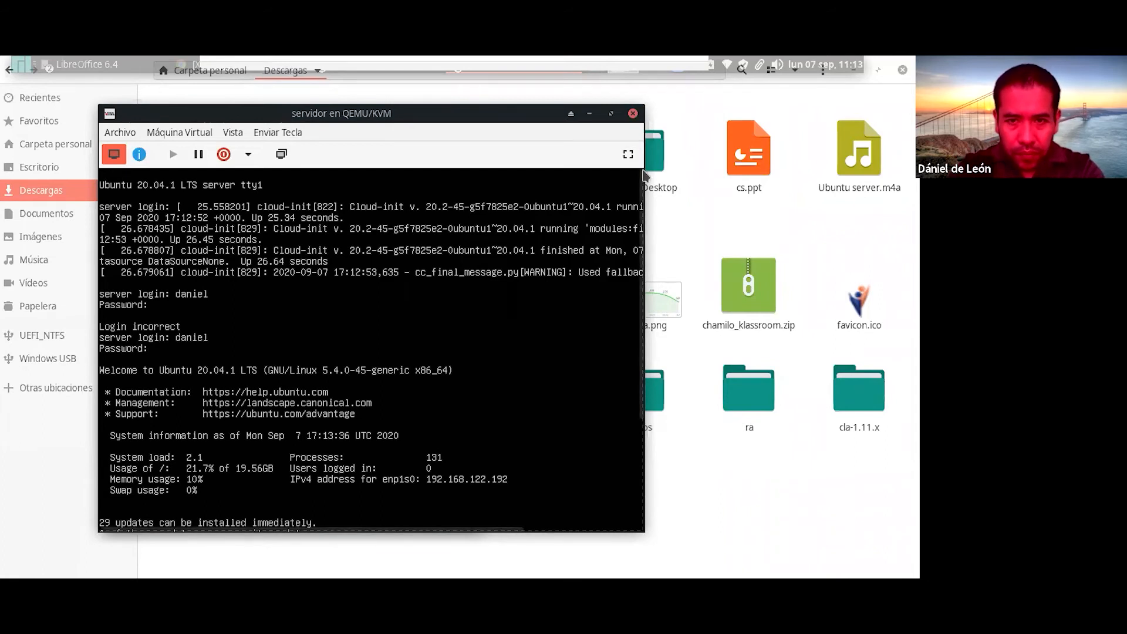
Step: Switch the VM console to fullscreen and run the clear command at the shell prompt
{"action": "left_click", "coordinate": [627, 154]}
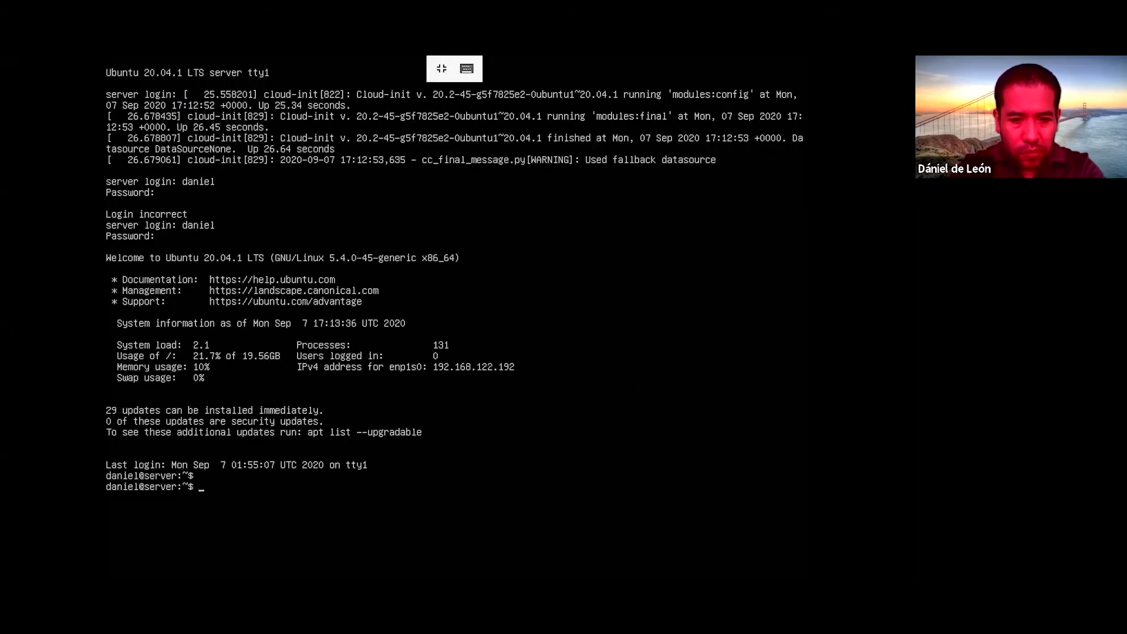
{"action": "type", "text": "claar"}
{"action": "key", "text": "Return"}
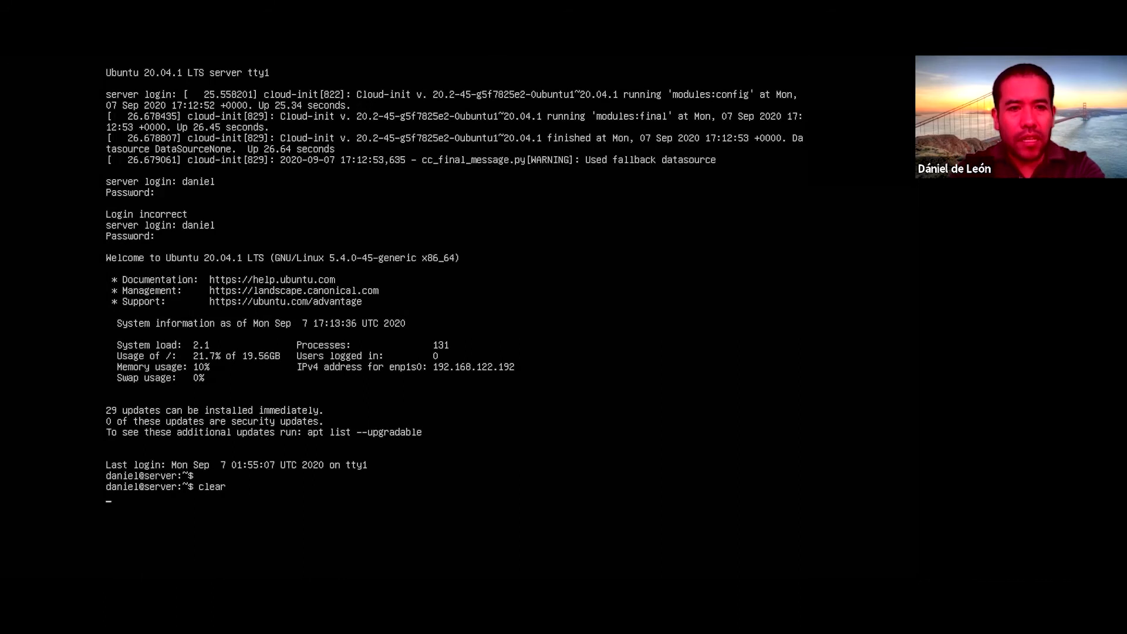